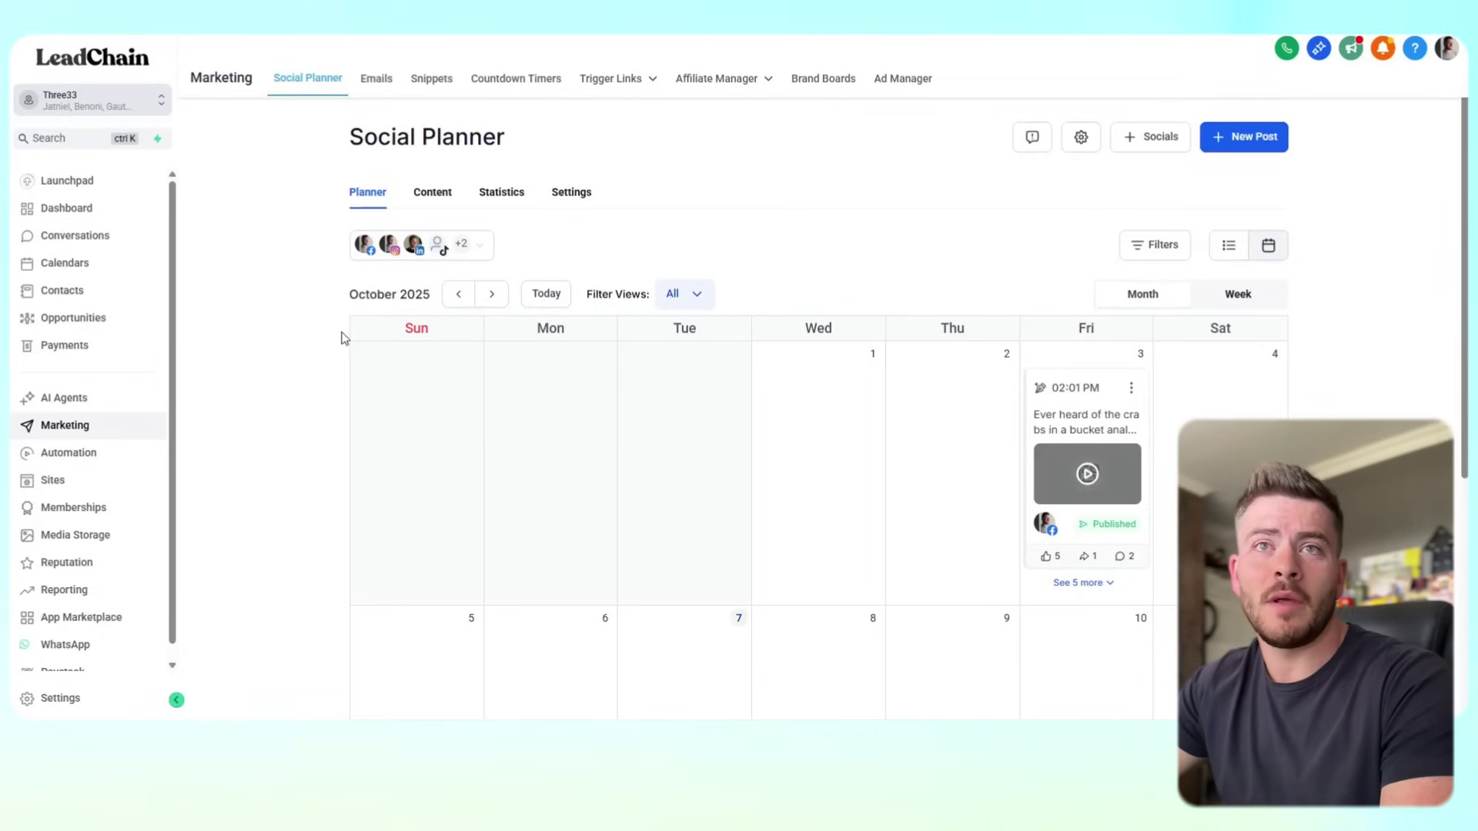
{"action": "left_click", "coordinate": [485, 254]}
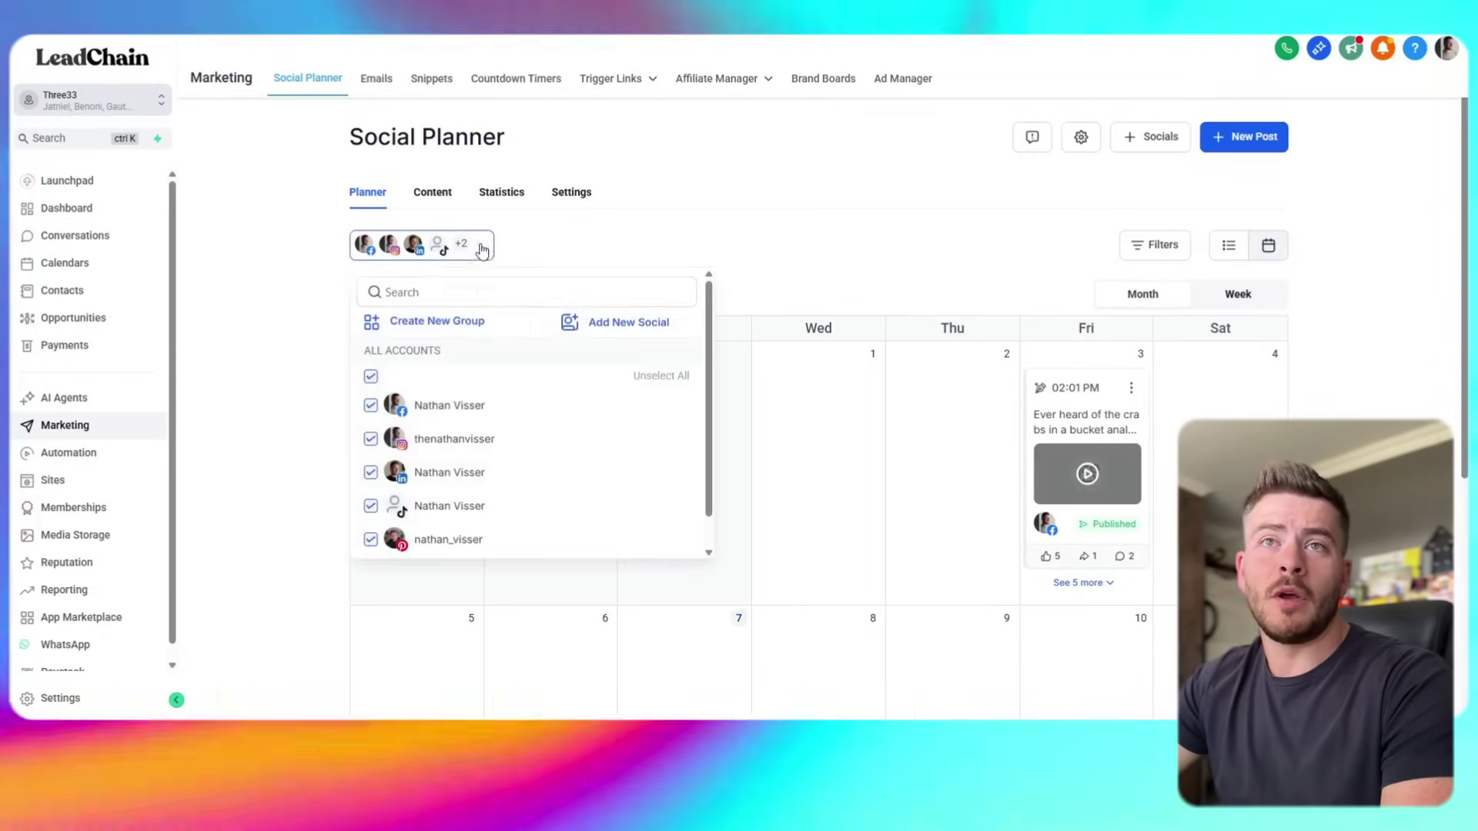
{"action": "scroll", "coordinate": [711, 440], "scroll_direction": "down", "scroll_amount": 1}
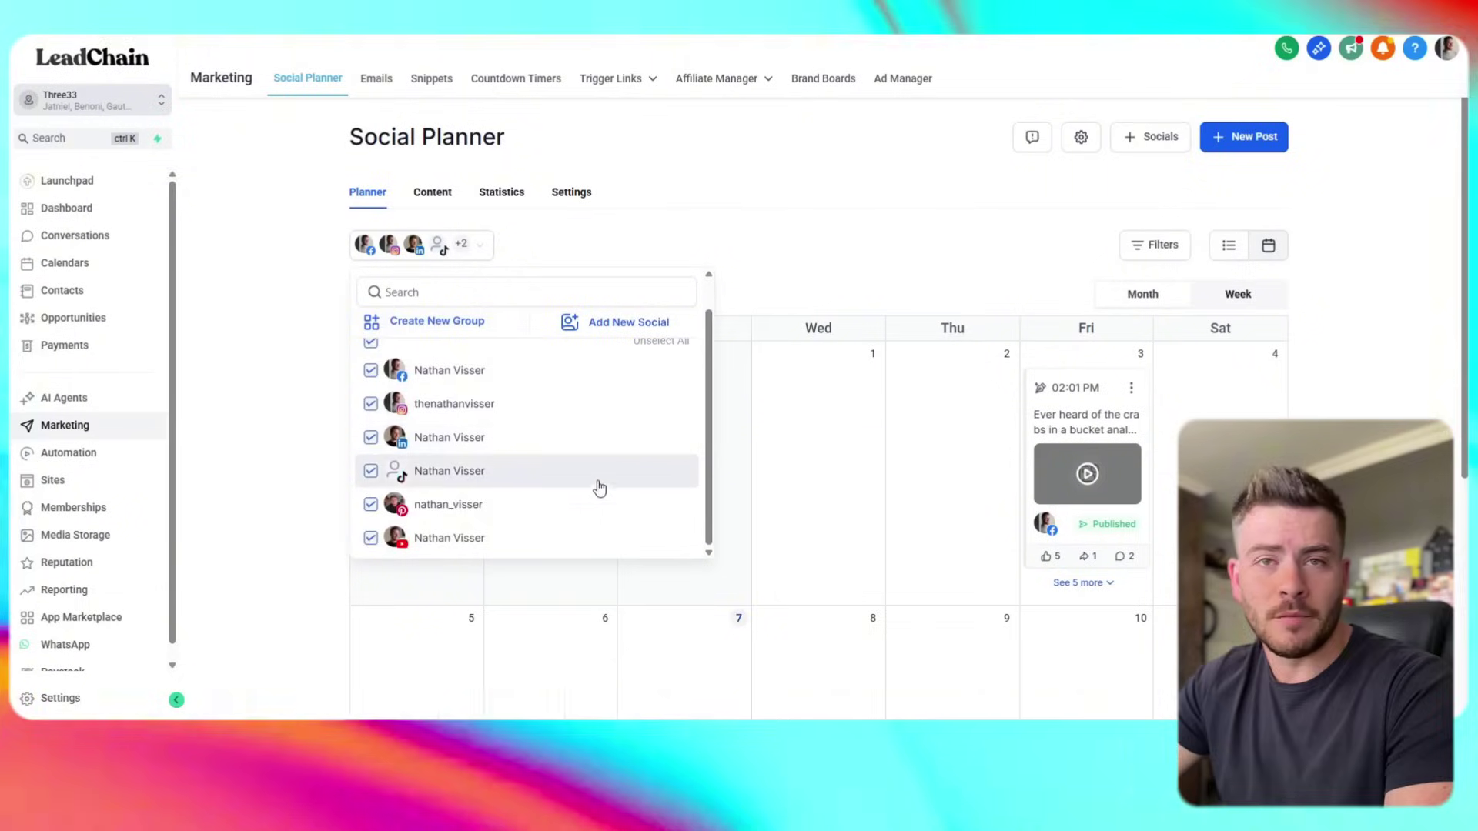
{"action": "scroll", "coordinate": [667, 435], "scroll_direction": "up", "scroll_amount": 1}
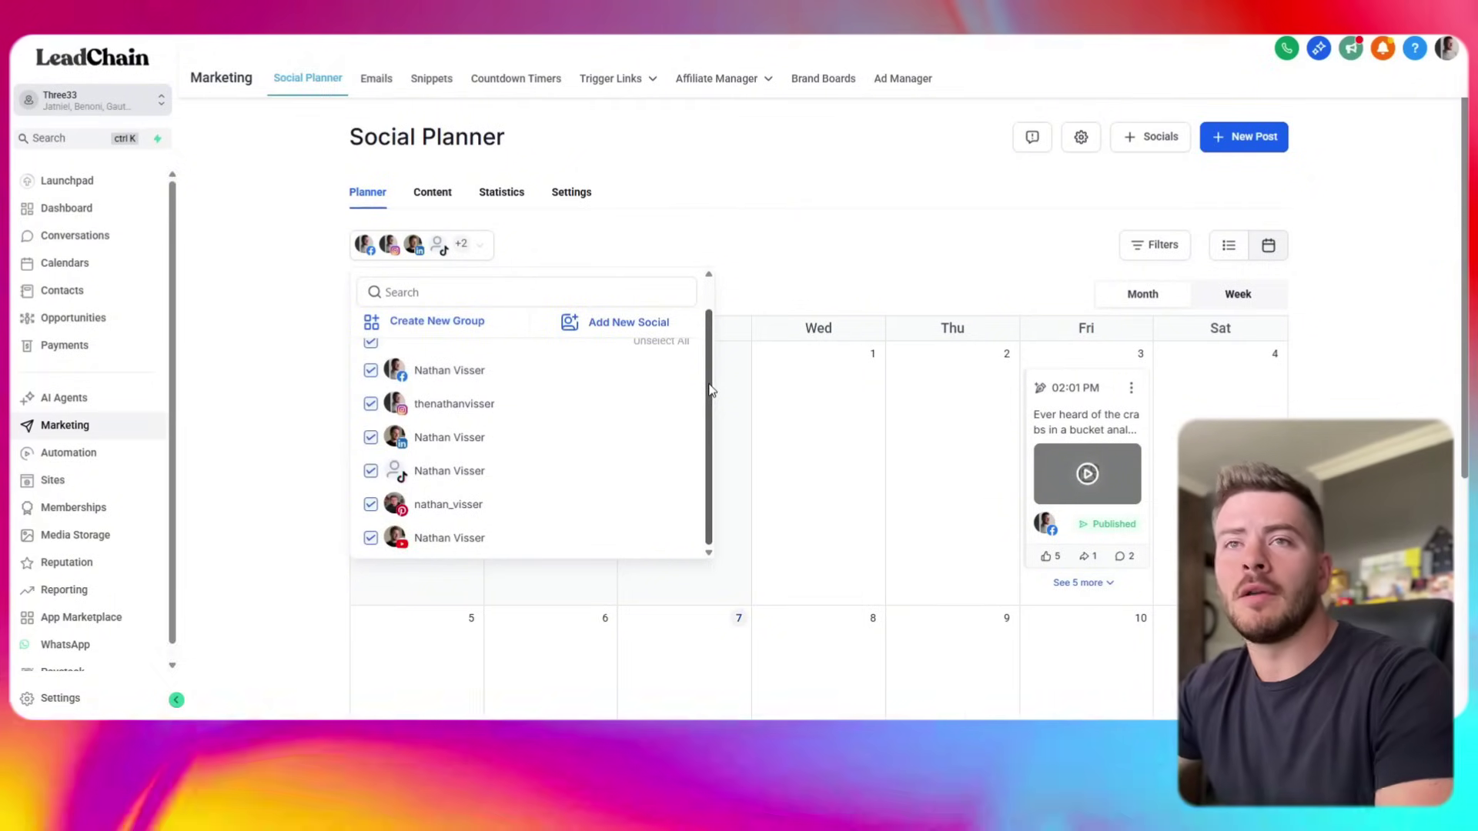
{"action": "scroll", "coordinate": [708, 390], "scroll_direction": "up", "scroll_amount": 1}
{"action": "left_click", "coordinate": [770, 293]}
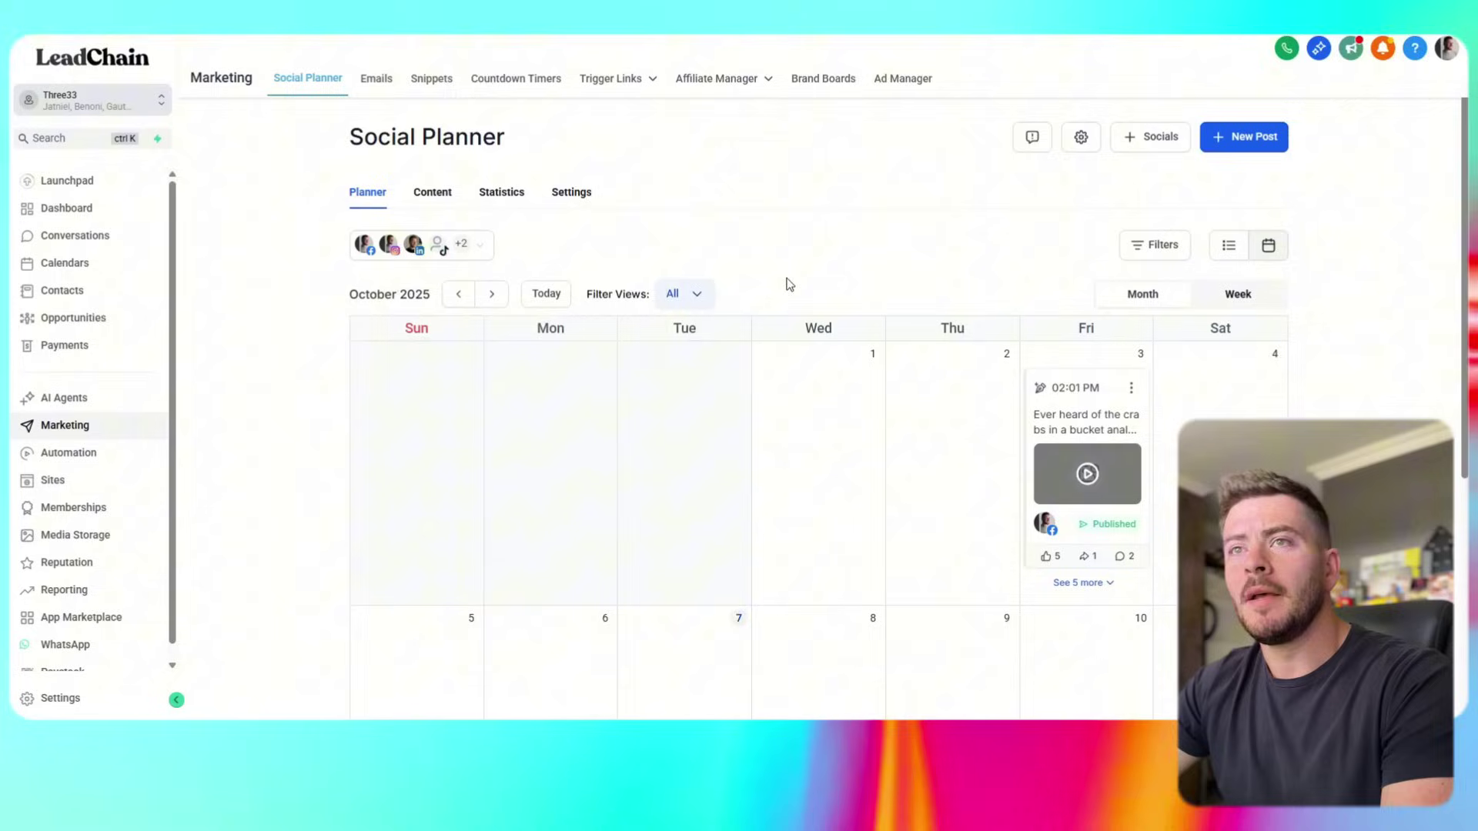
{"action": "scroll", "coordinate": [911, 375], "scroll_direction": "down", "scroll_amount": 3}
{"action": "scroll", "coordinate": [911, 374], "scroll_direction": "up", "scroll_amount": 3}
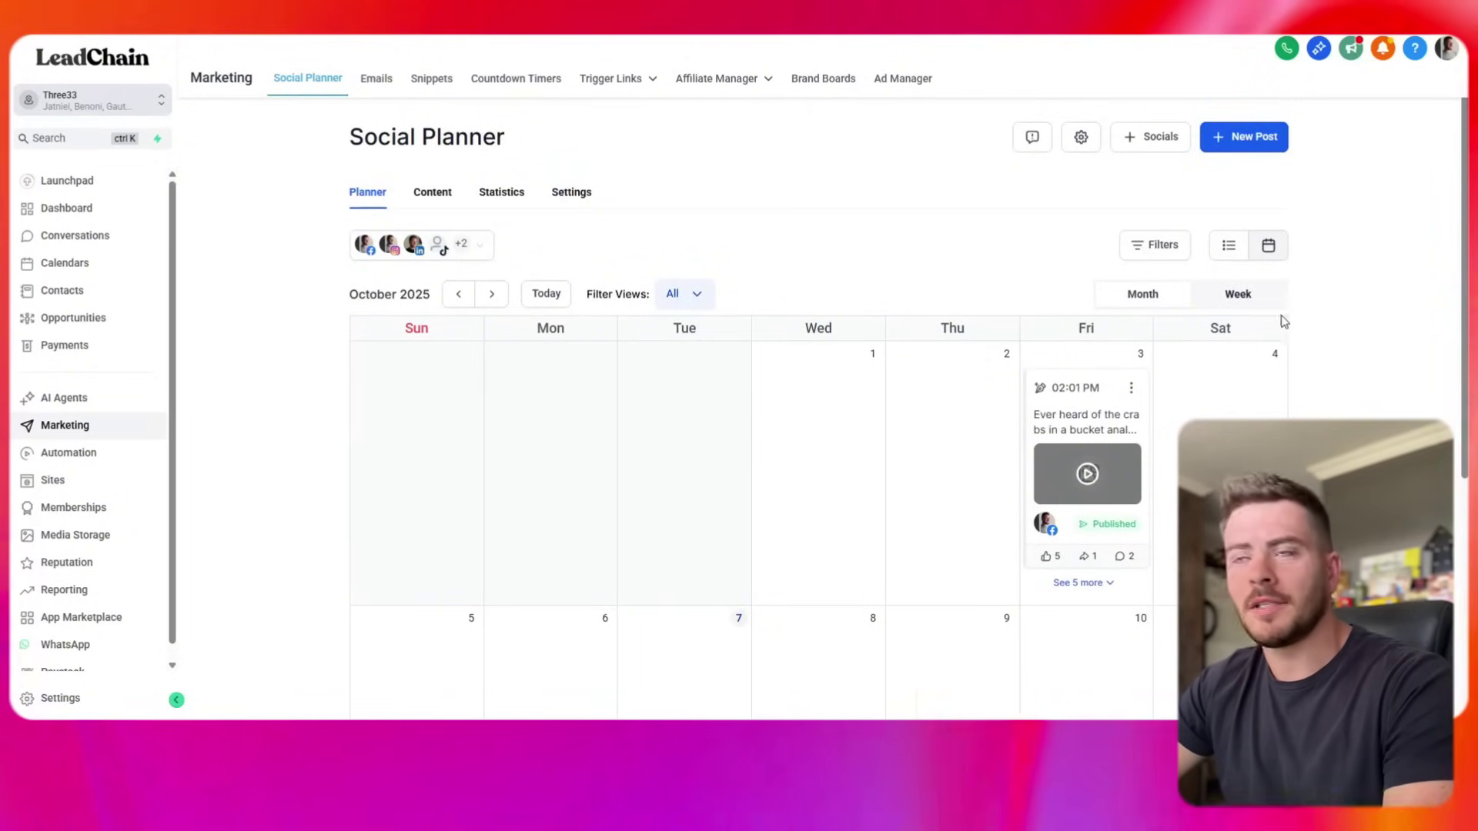
{"action": "scroll", "coordinate": [1300, 339], "scroll_direction": "down", "scroll_amount": 1}
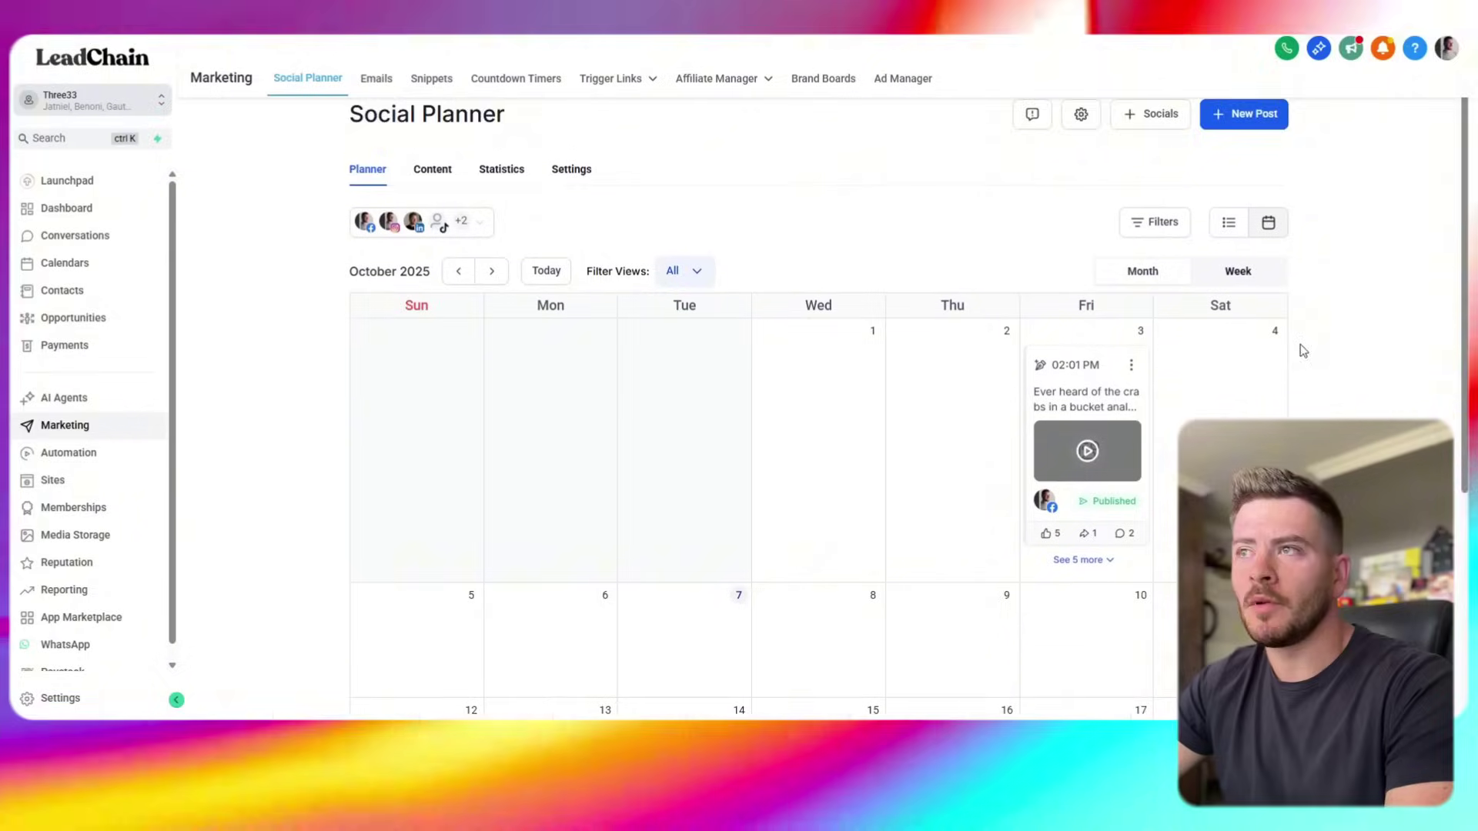
{"action": "scroll", "coordinate": [1304, 358], "scroll_direction": "down", "scroll_amount": 2}
{"action": "scroll", "coordinate": [1298, 373], "scroll_direction": "down", "scroll_amount": 2}
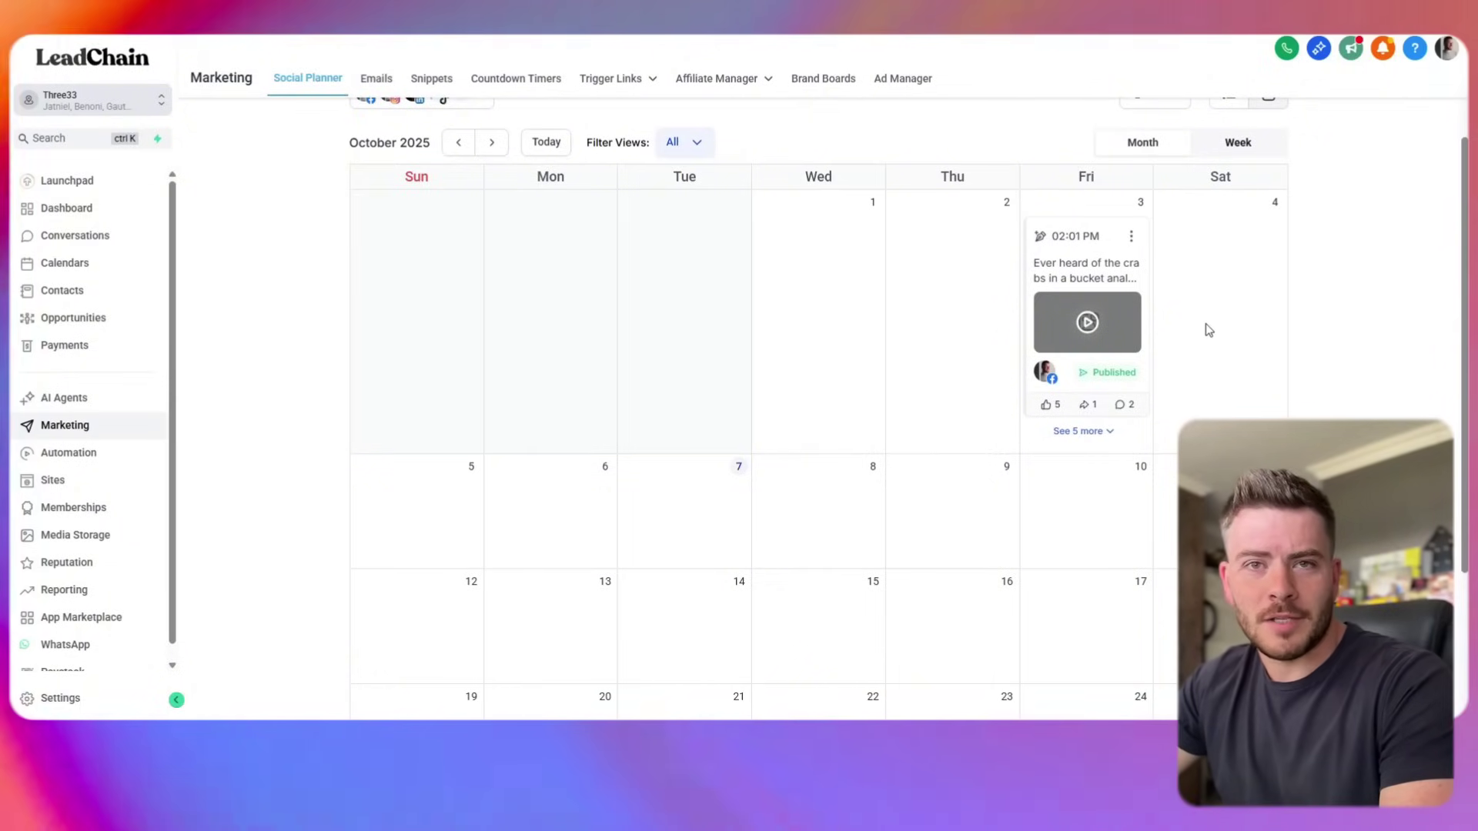
{"action": "scroll", "coordinate": [1303, 350], "scroll_direction": "up", "scroll_amount": 4}
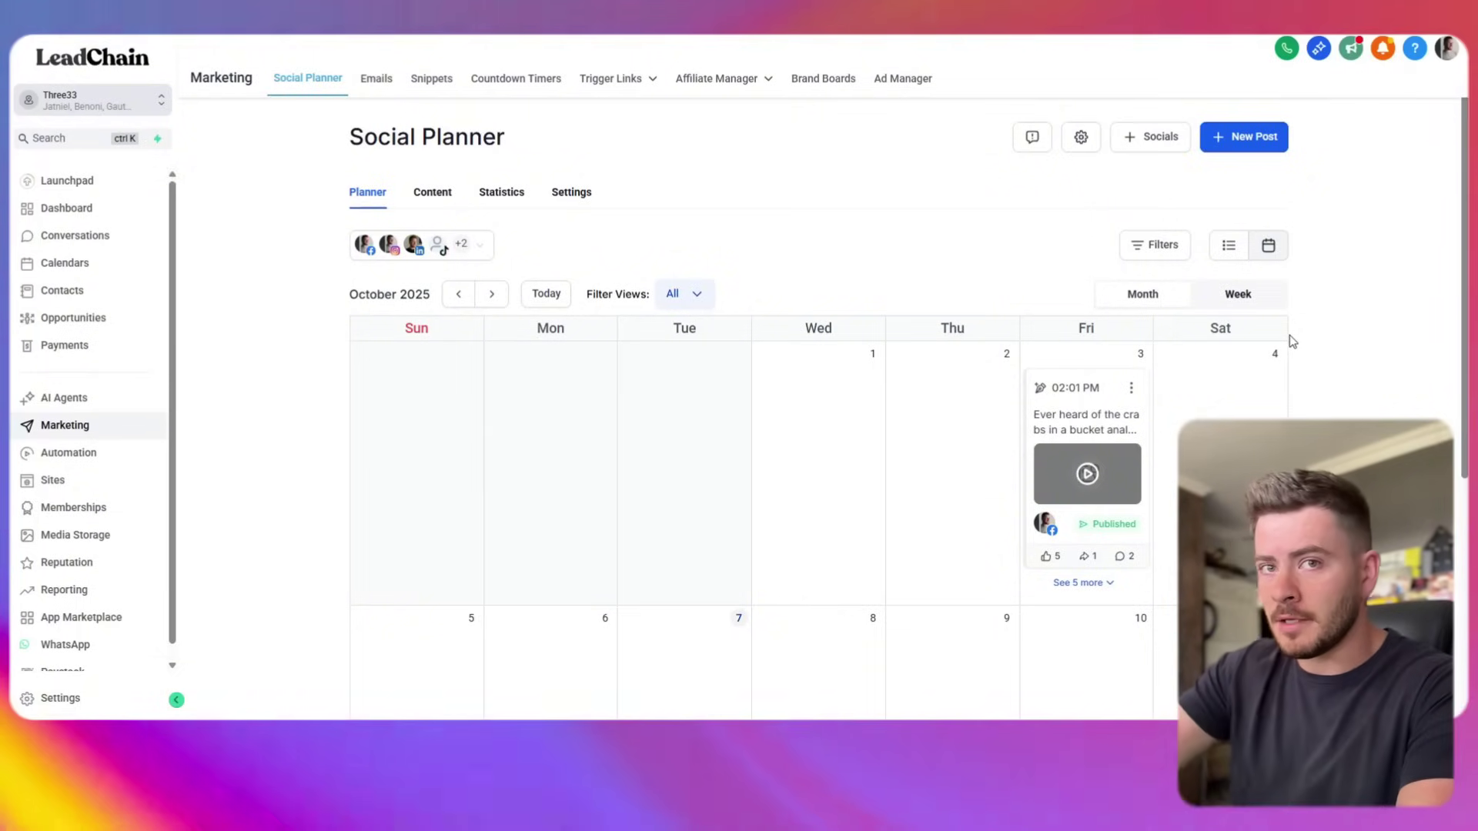
{"action": "scroll", "coordinate": [1290, 341], "scroll_direction": "down", "scroll_amount": 3}
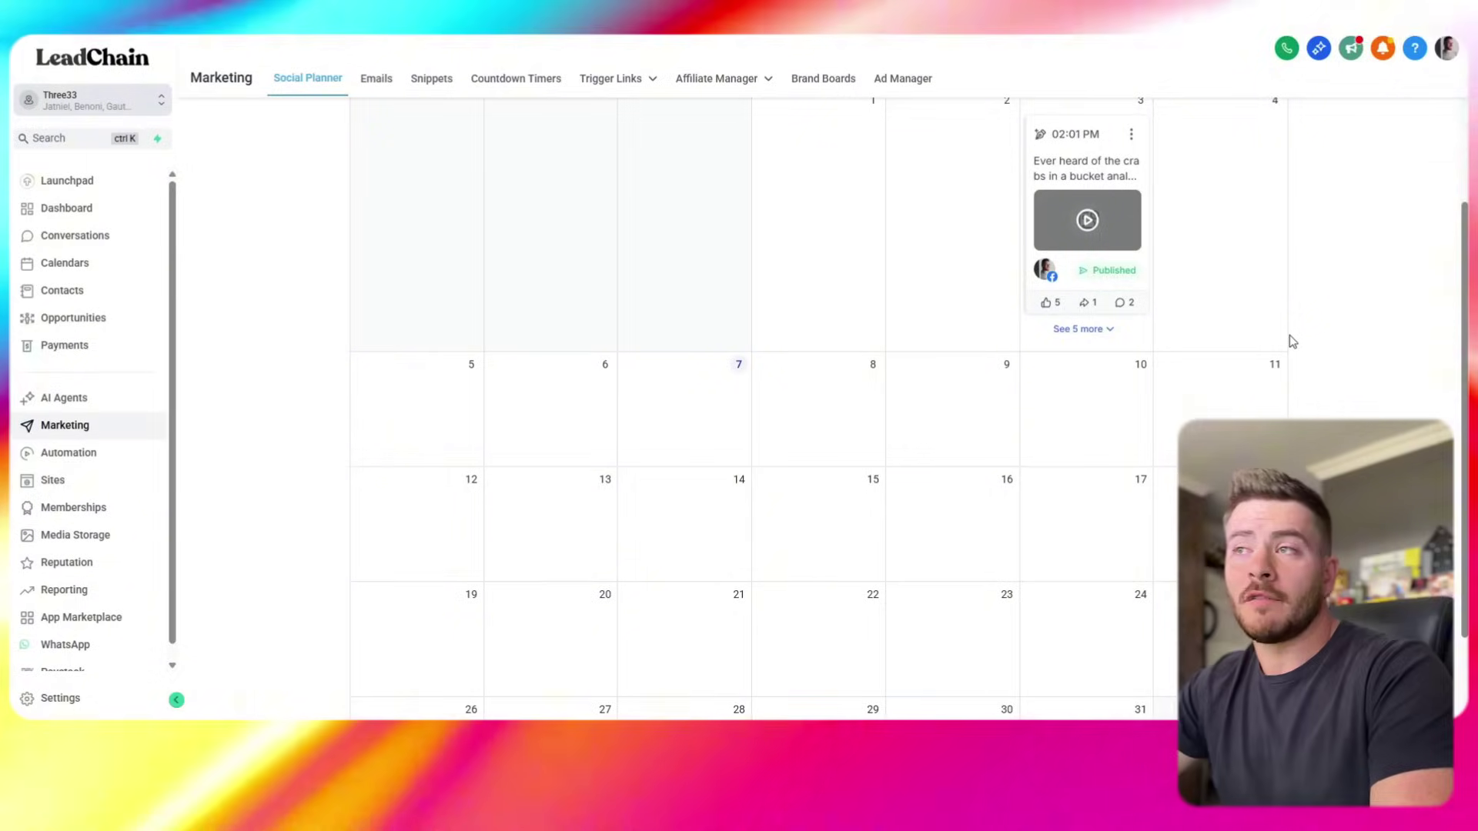
{"action": "scroll", "coordinate": [1290, 335], "scroll_direction": "down", "scroll_amount": 2}
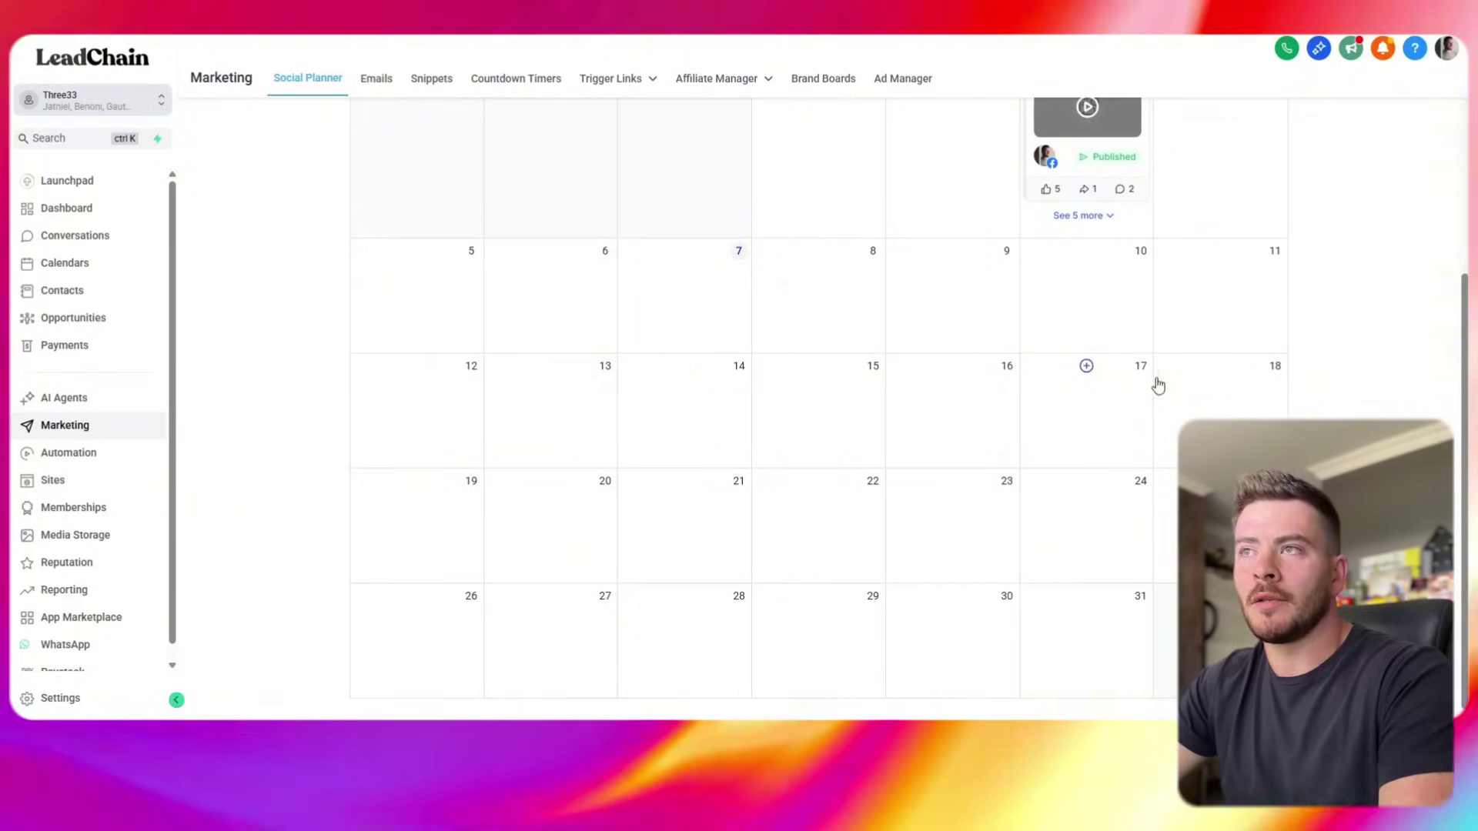
{"action": "scroll", "coordinate": [1306, 395], "scroll_direction": "up", "scroll_amount": 5}
{"action": "scroll", "coordinate": [1293, 397], "scroll_direction": "down", "scroll_amount": 5}
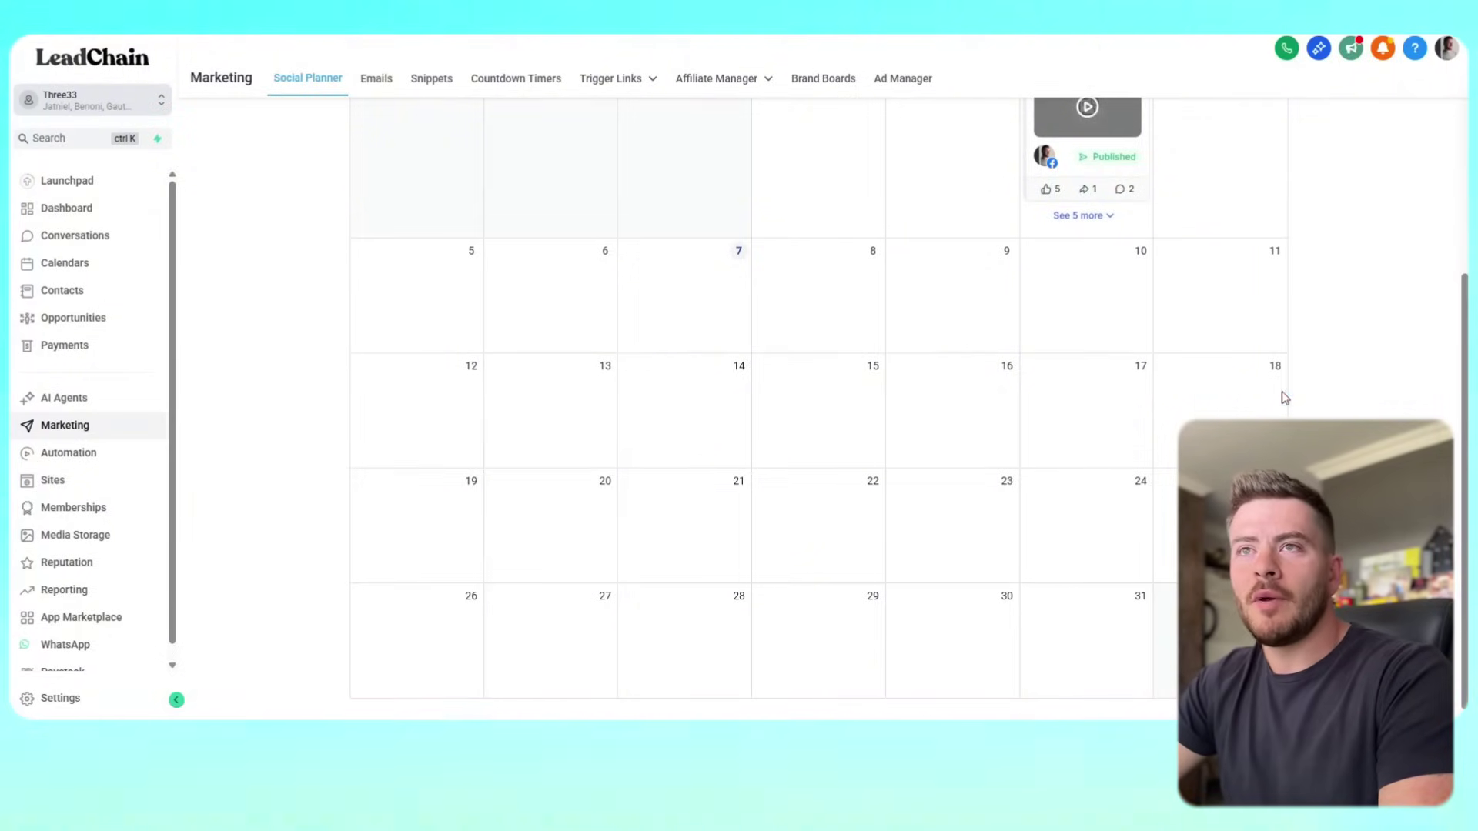
{"action": "scroll", "coordinate": [890, 439], "scroll_direction": "up", "scroll_amount": 3}
{"action": "scroll", "coordinate": [823, 445], "scroll_direction": "down", "scroll_amount": 3}
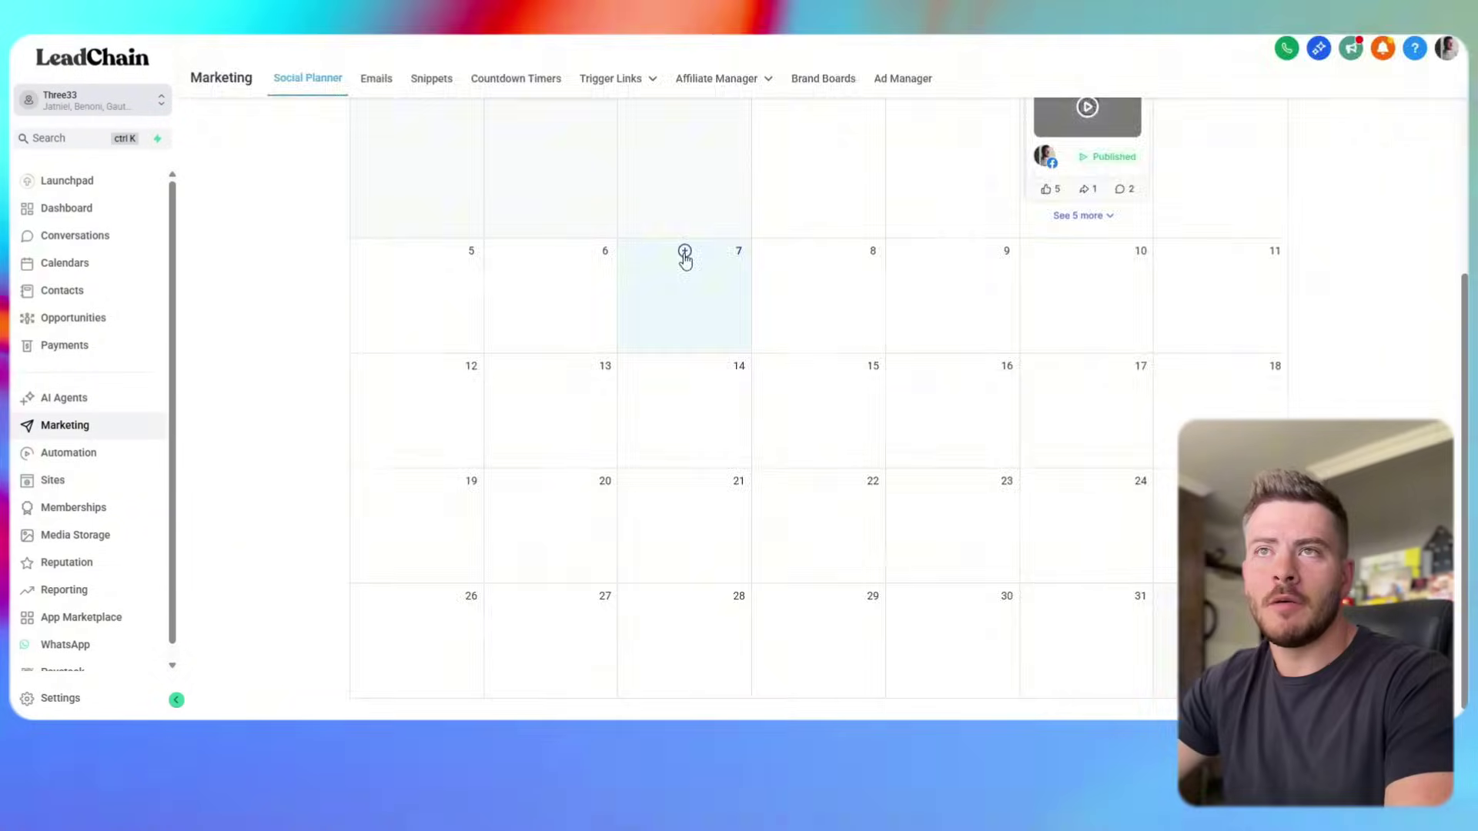
- Start a new post on October 7 targeting every connected account
{"action": "left_click", "coordinate": [684, 253]}
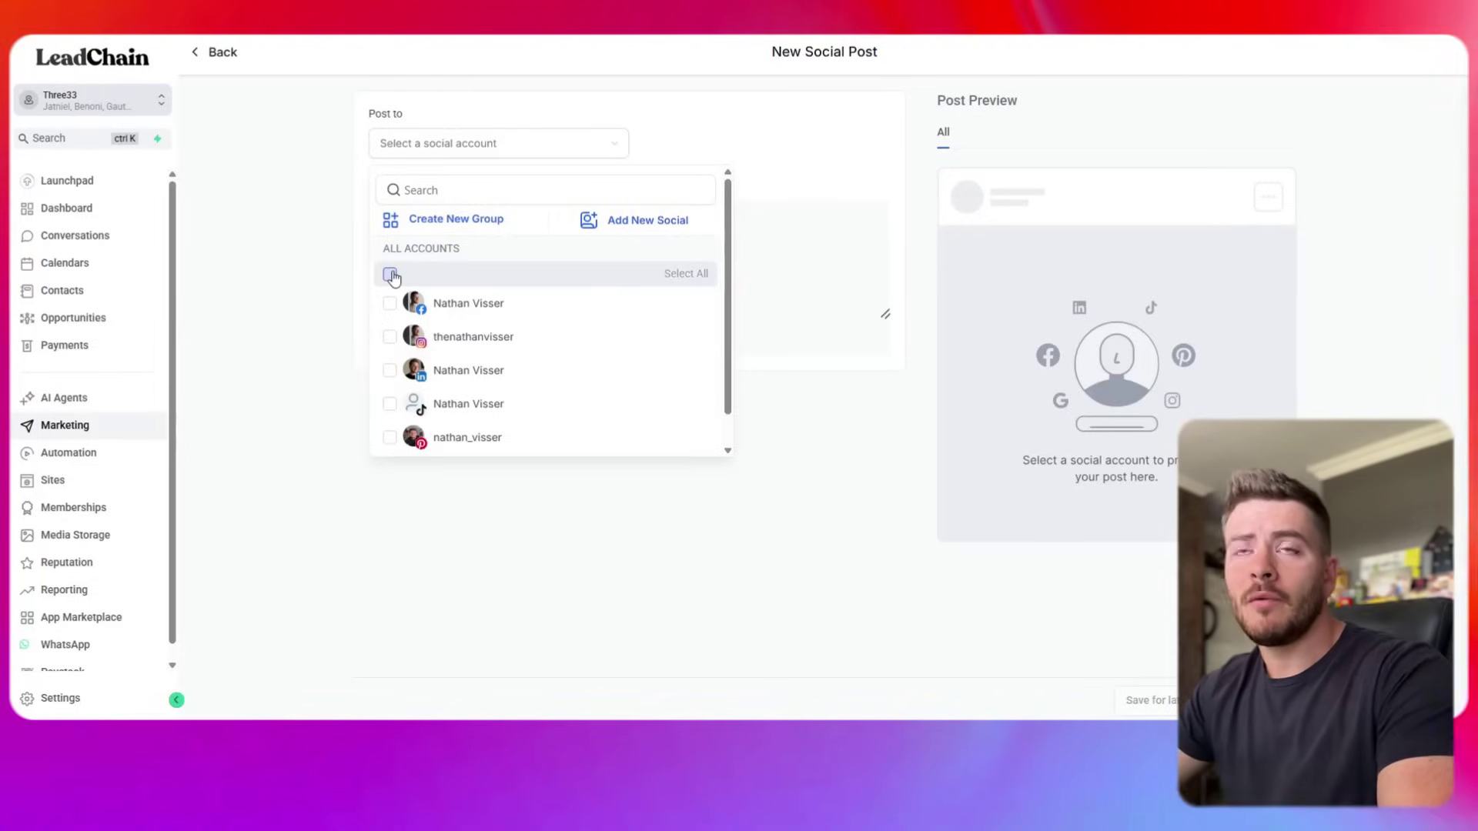
{"action": "left_click", "coordinate": [390, 275]}
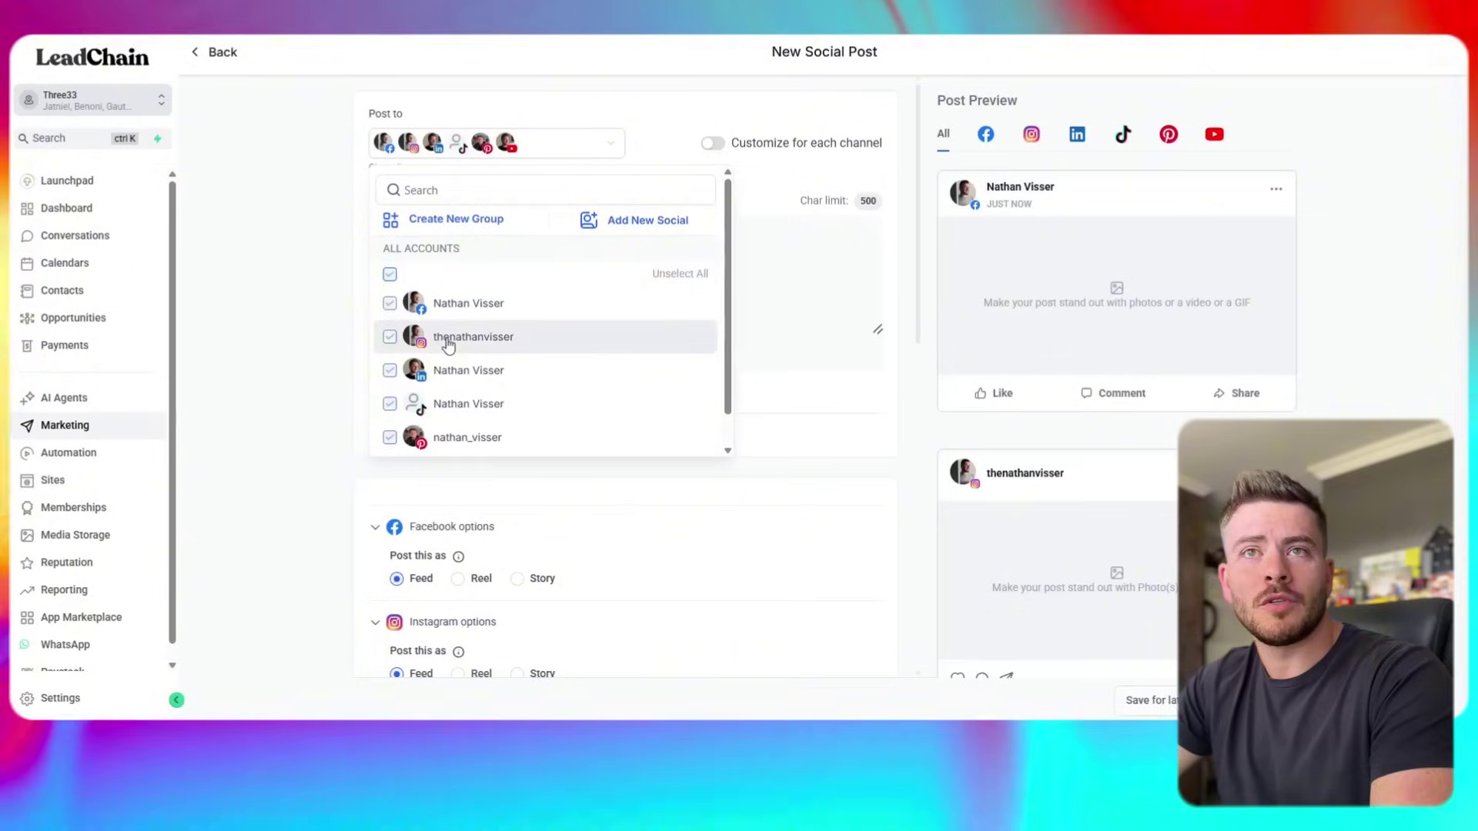
{"action": "scroll", "coordinate": [488, 385], "scroll_direction": "down", "scroll_amount": 1}
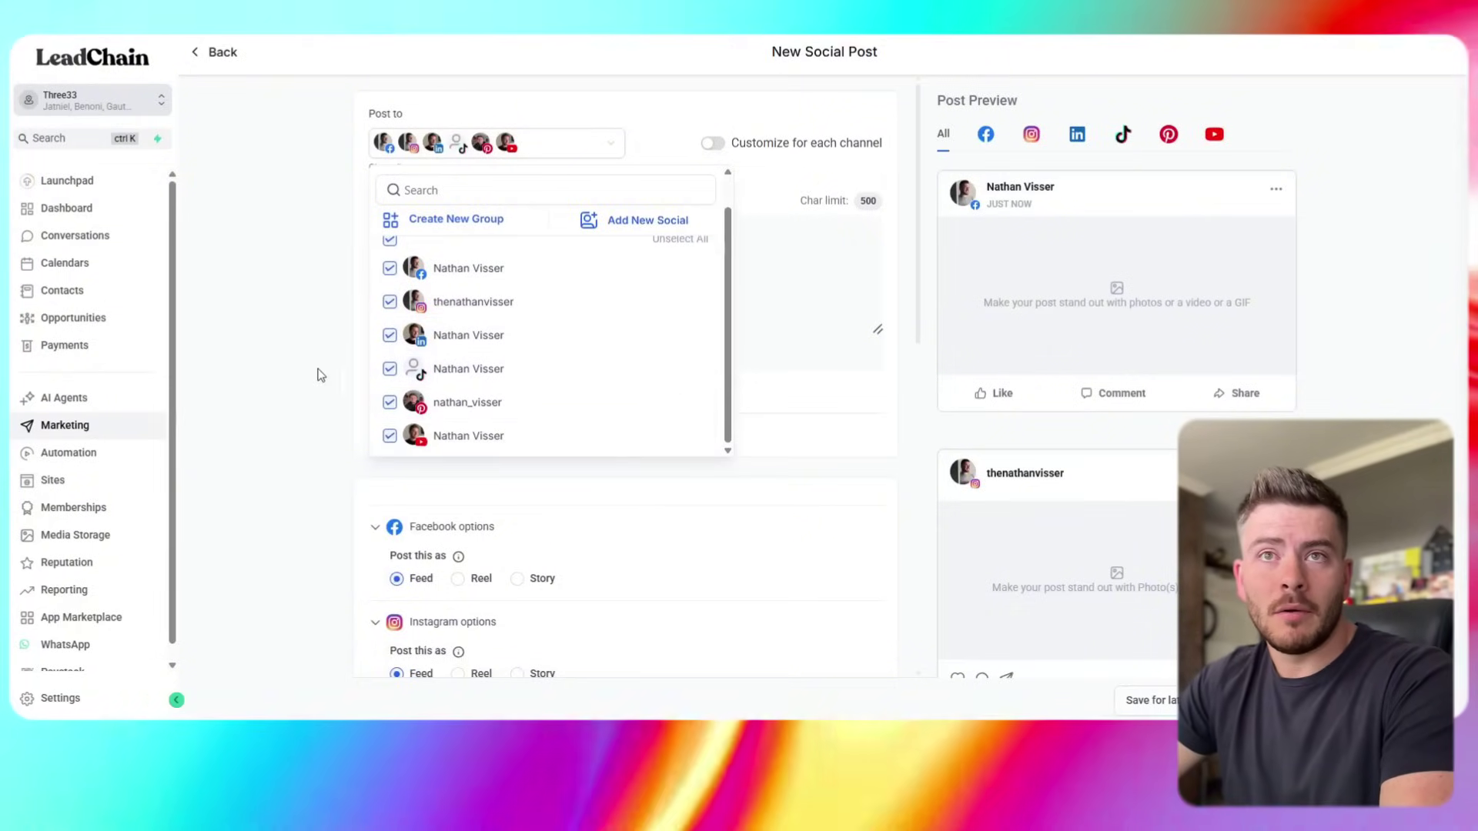
{"action": "left_click", "coordinate": [353, 354]}
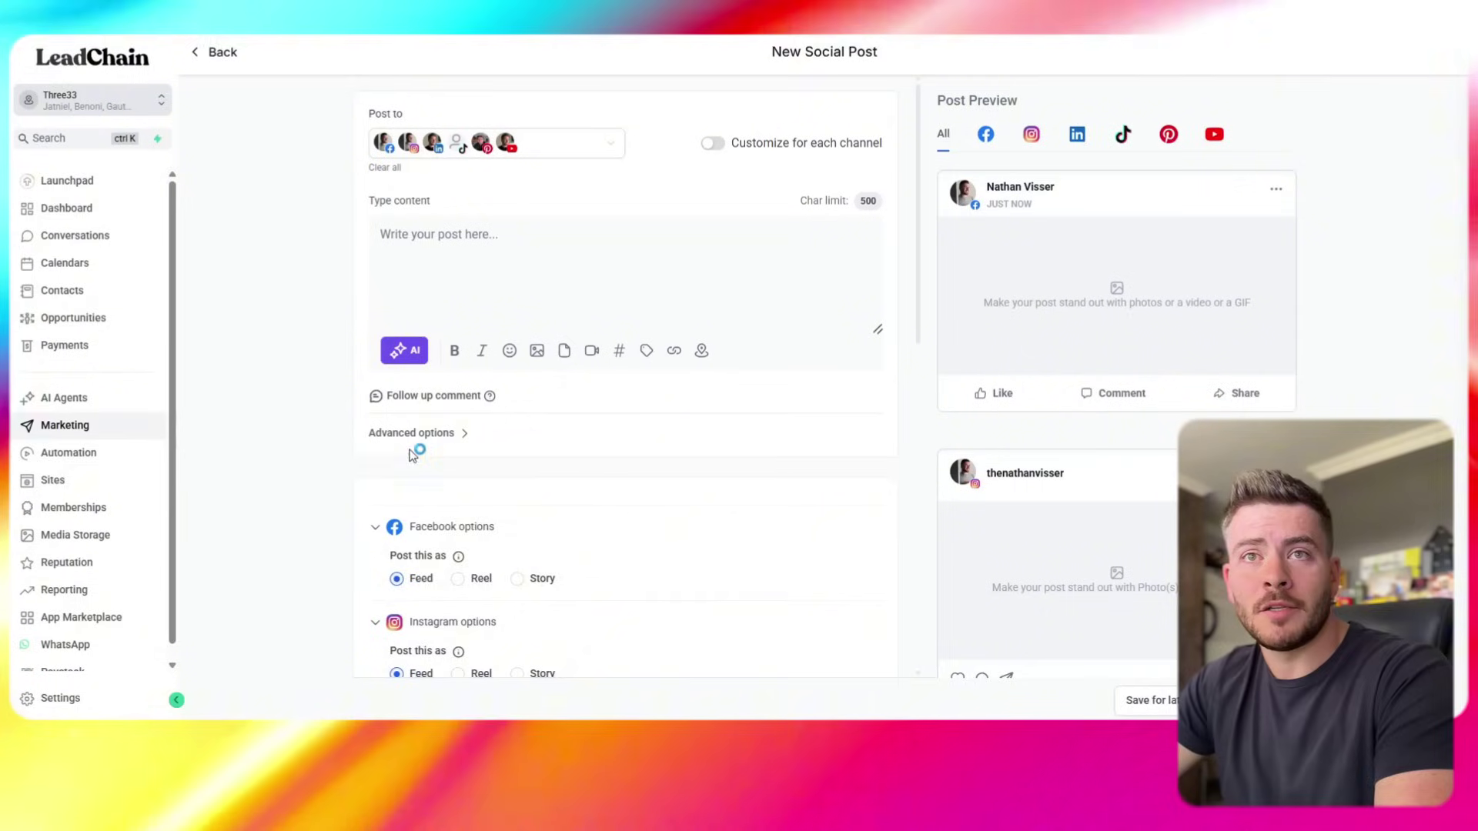
- Toggle the advanced options and attach the reel video so it previews
{"action": "left_click", "coordinate": [438, 434]}
{"action": "scroll", "coordinate": [349, 477], "scroll_direction": "down", "scroll_amount": 1}
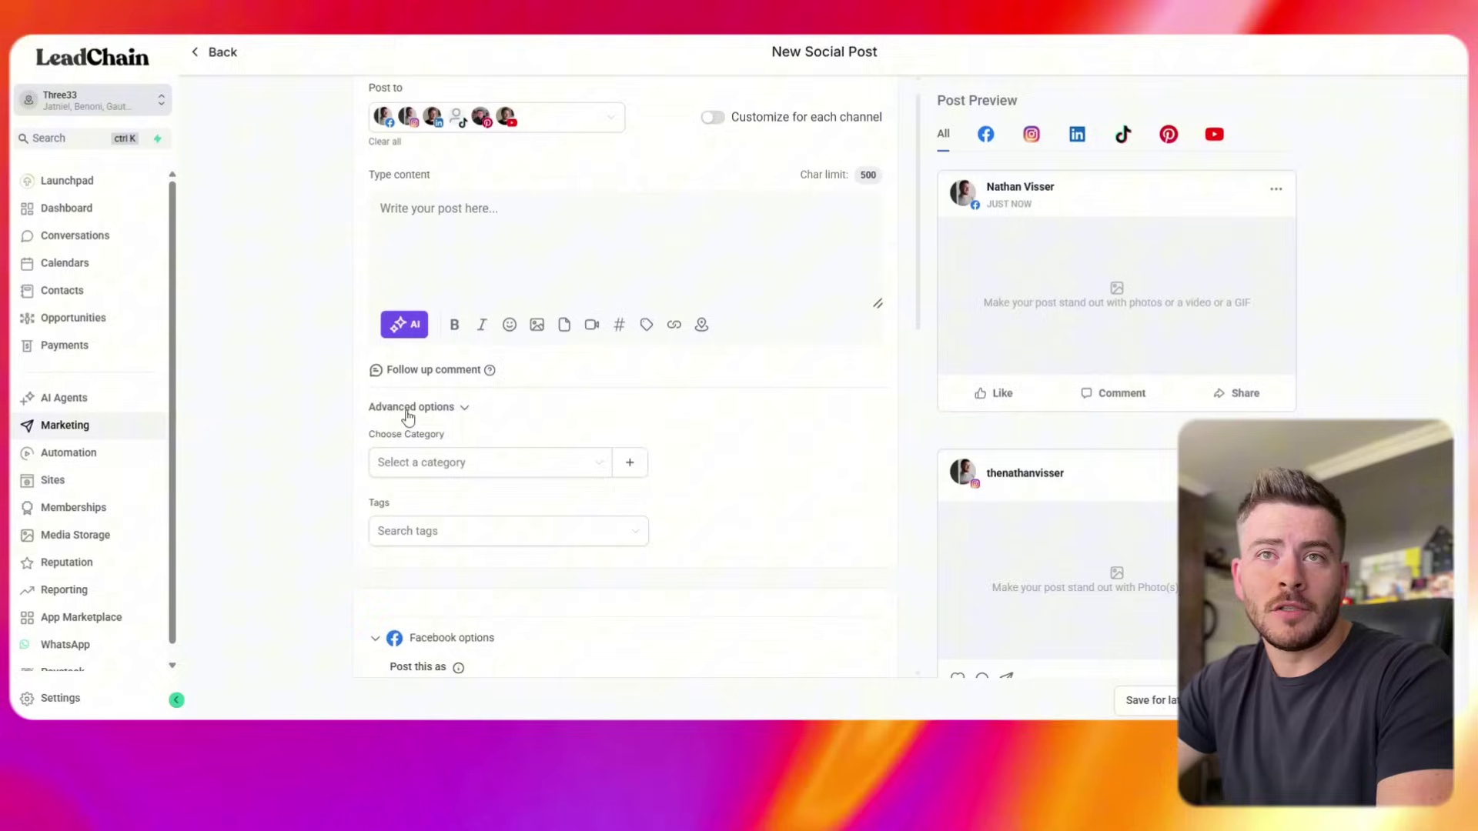
{"action": "left_click", "coordinate": [446, 408]}
{"action": "scroll", "coordinate": [415, 205], "scroll_direction": "up", "scroll_amount": 1}
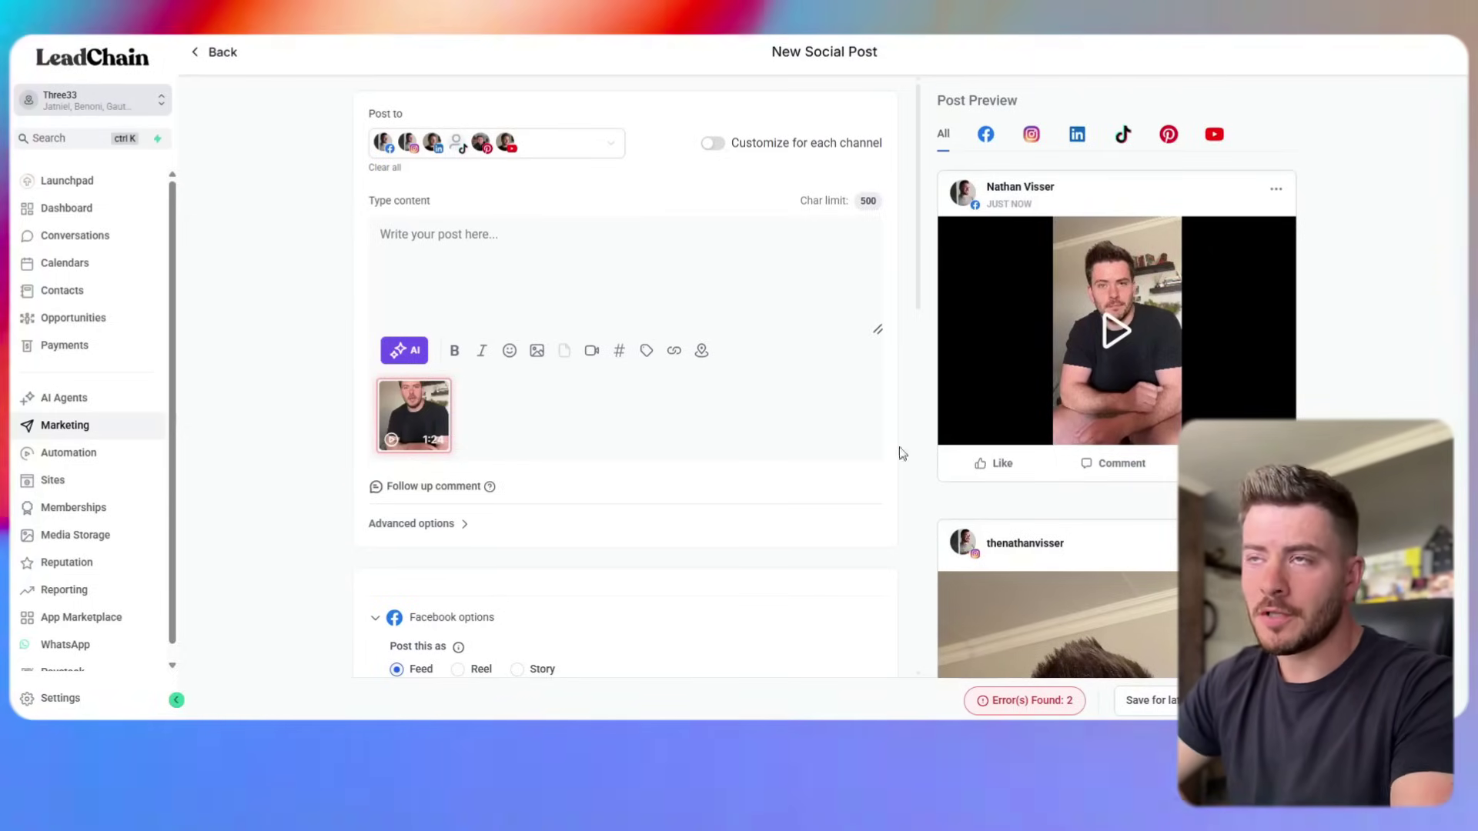
{"action": "mouse_move", "coordinate": [1046, 297]}
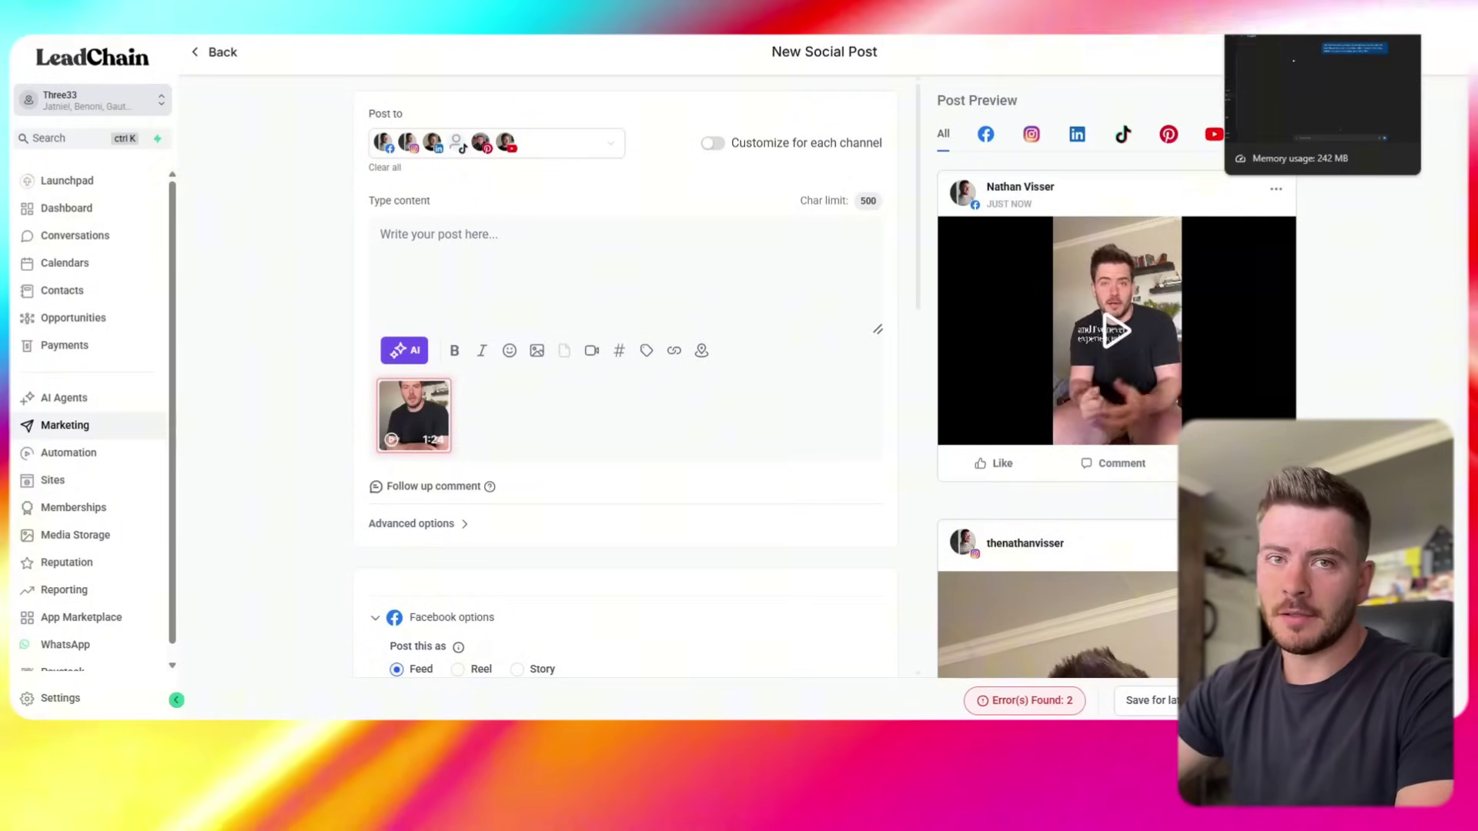
- In ChatGPT, select the full reply containing the reel caption about three ad mistakes
{"action": "left_click", "coordinate": [1205, 38]}
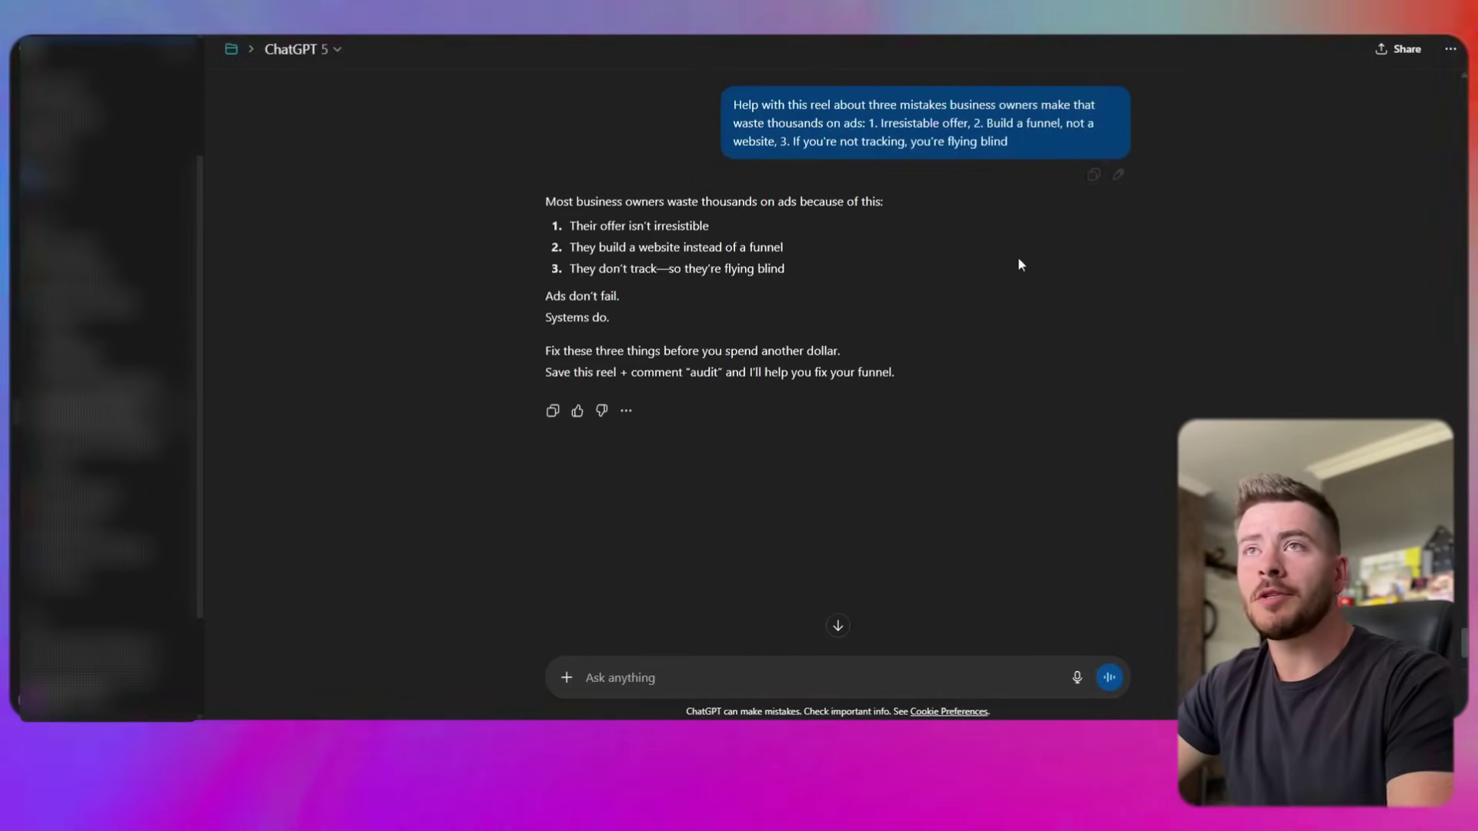
{"action": "left_click_drag", "start_coordinate": [789, 104], "coordinate": [940, 167]}
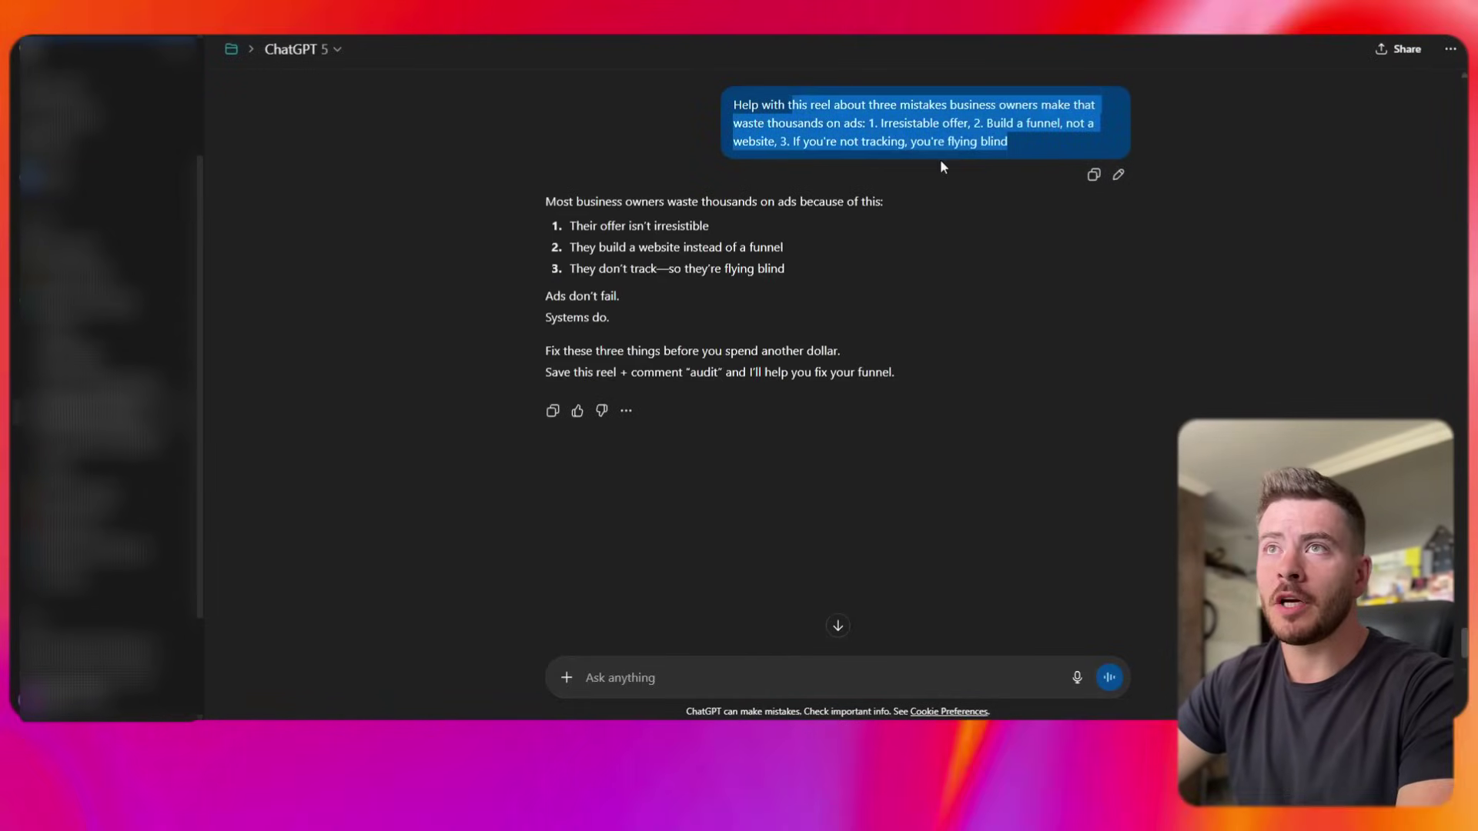
{"action": "left_click", "coordinate": [1017, 137]}
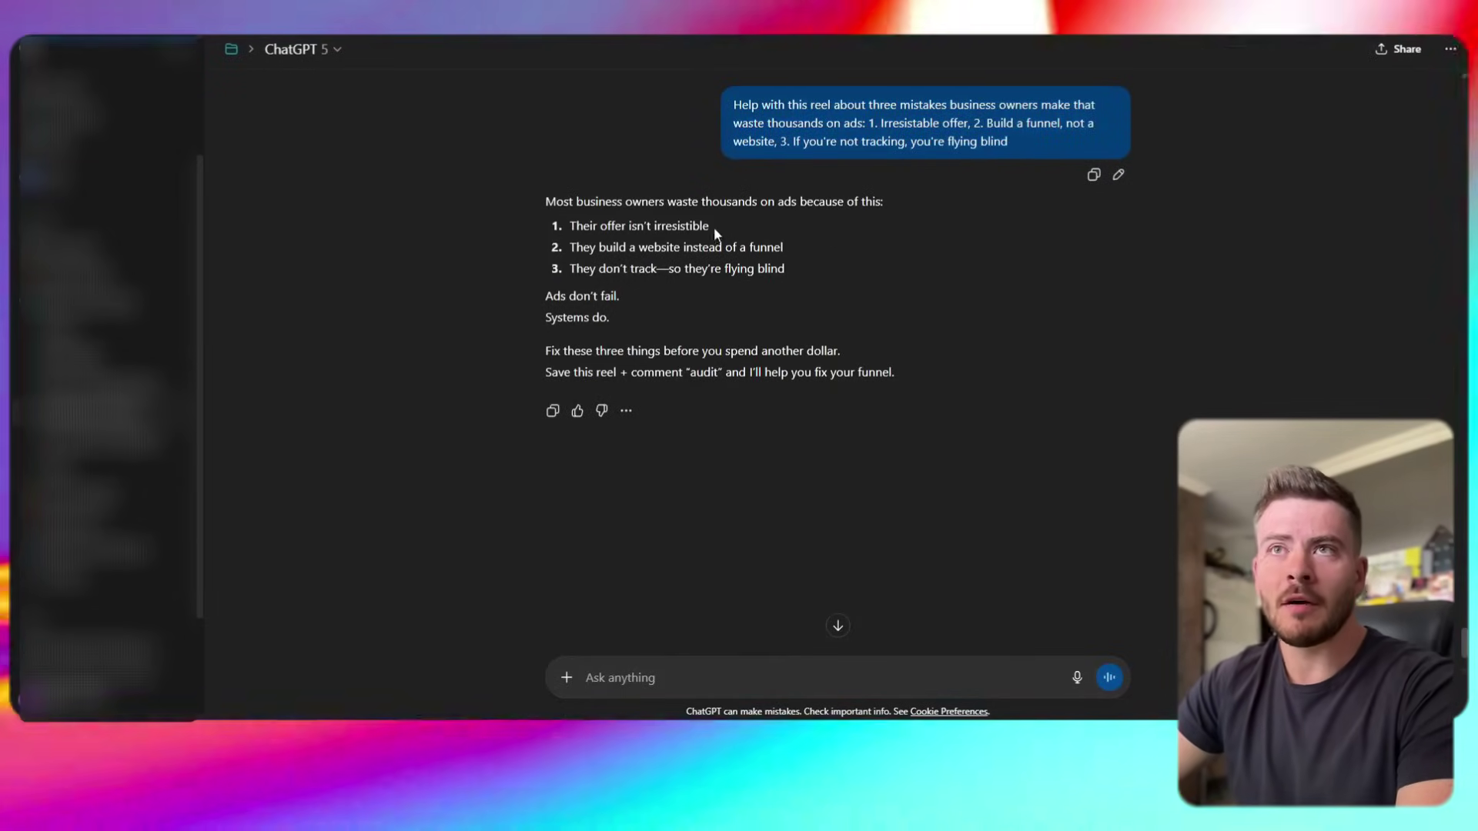
{"action": "scroll", "coordinate": [715, 309], "scroll_direction": "down", "scroll_amount": 1}
{"action": "scroll", "coordinate": [658, 289], "scroll_direction": "up", "scroll_amount": 3}
{"action": "scroll", "coordinate": [643, 277], "scroll_direction": "down", "scroll_amount": 3}
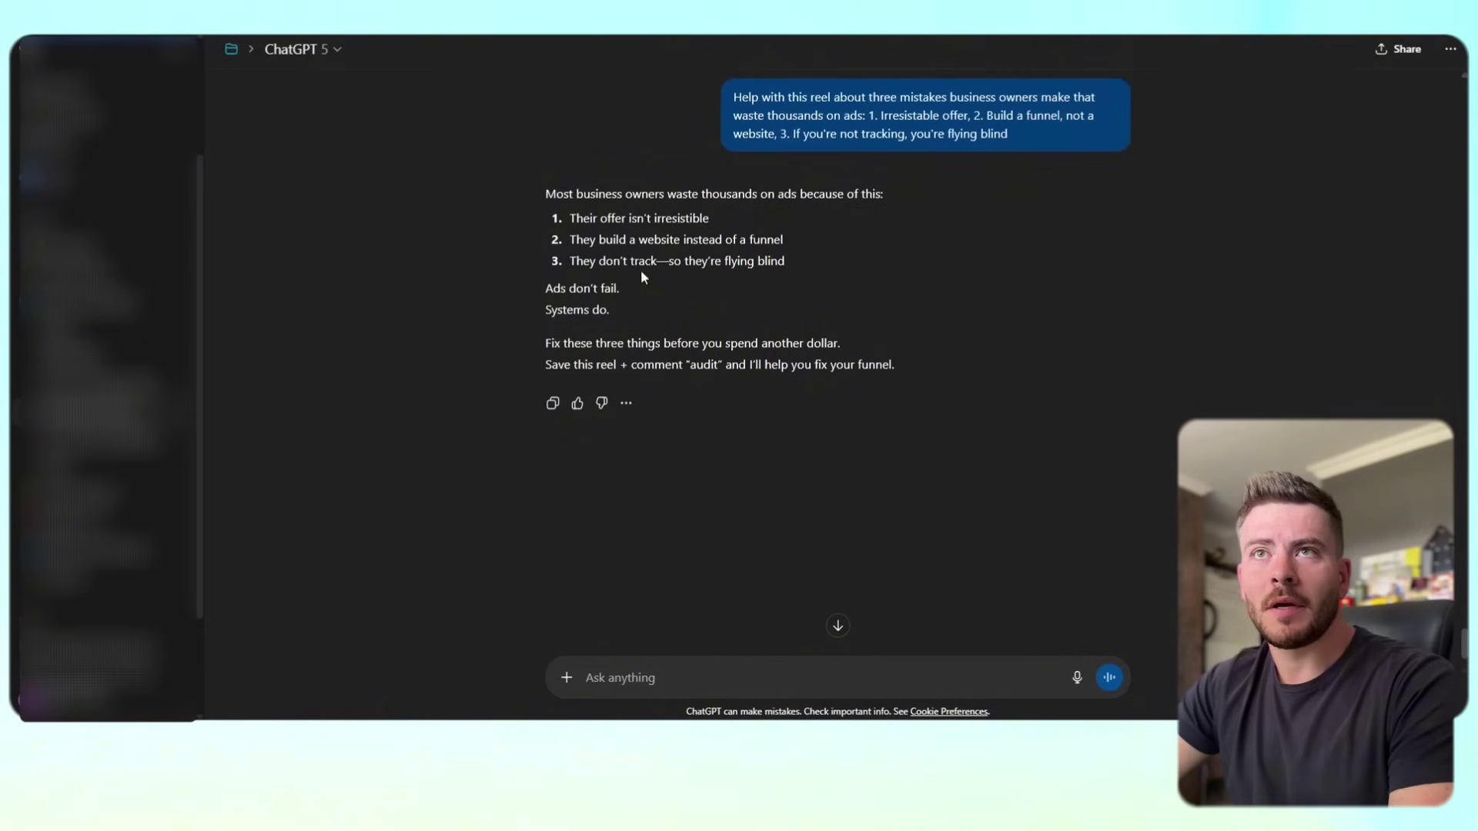
{"action": "left_click_drag", "start_coordinate": [891, 204], "coordinate": [936, 382]}
{"action": "key", "text": "ctrl+c"}
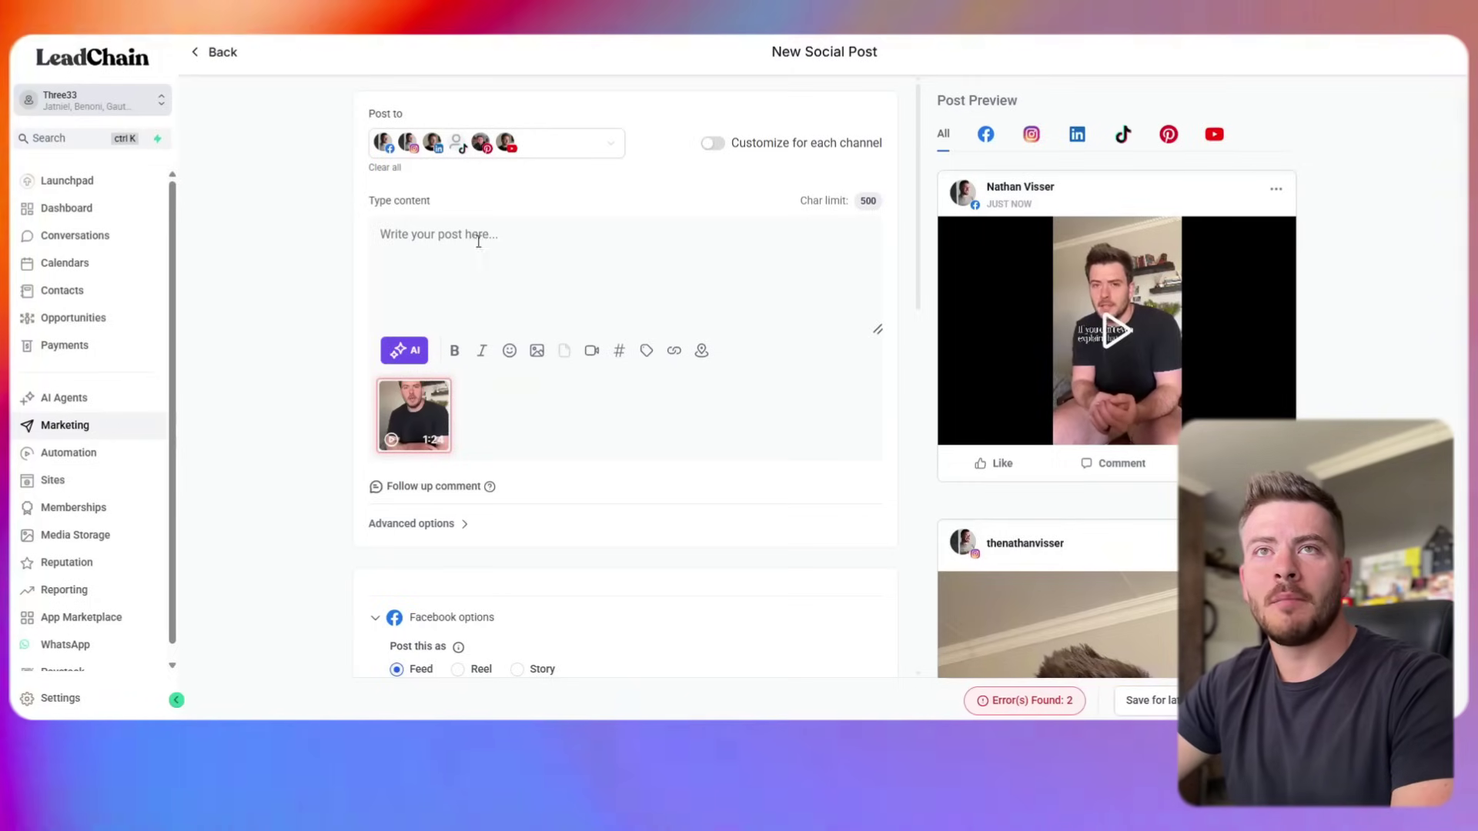
- Paste the ad-mistakes caption into the post content and scroll down to the platform options
{"action": "left_click", "coordinate": [478, 241]}
{"action": "key", "text": "ctrl+v"}
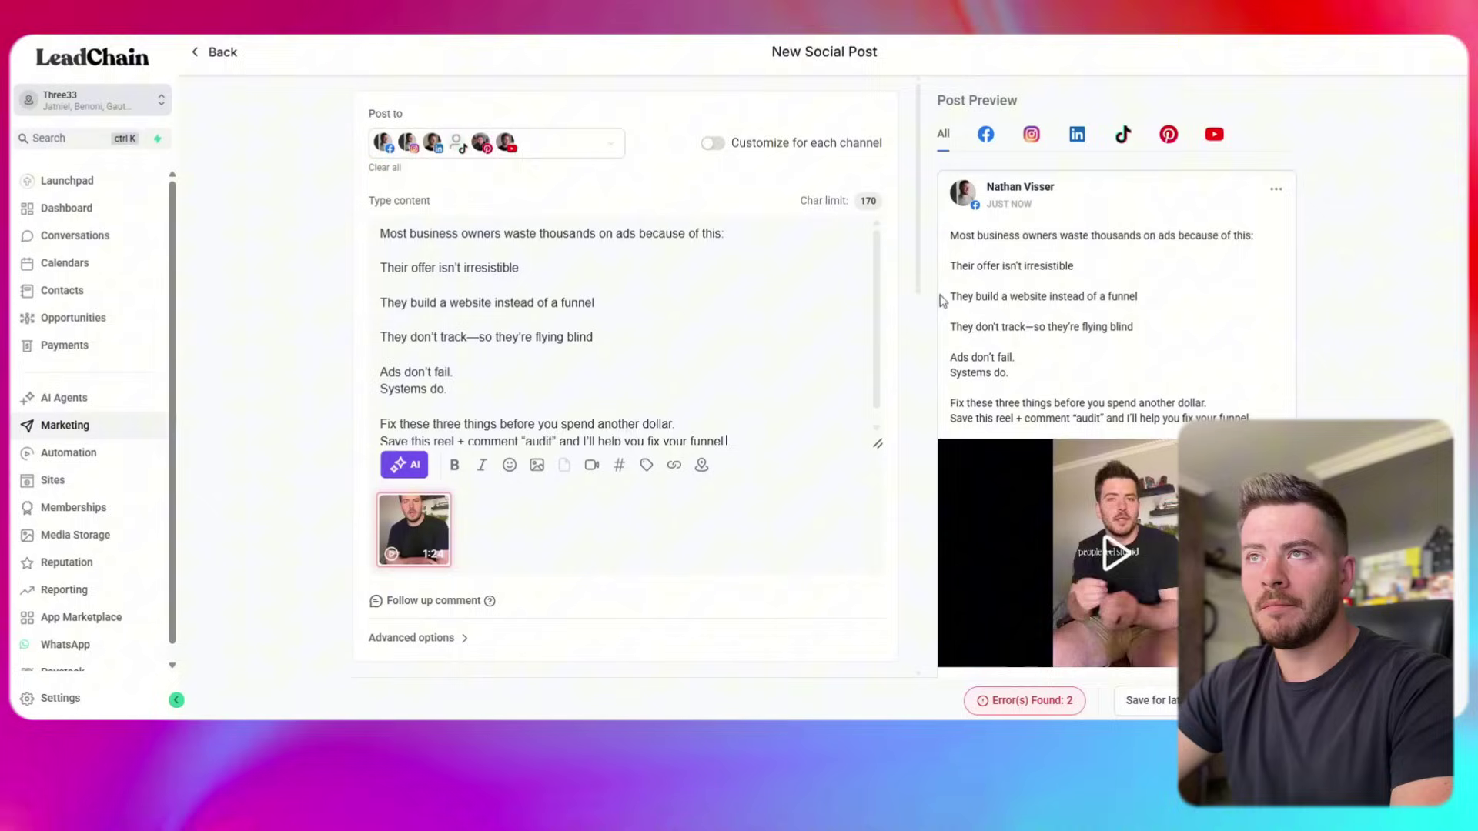
{"action": "left_click_drag", "start_coordinate": [994, 235], "coordinate": [1123, 418]}
{"action": "left_click", "coordinate": [1326, 373]}
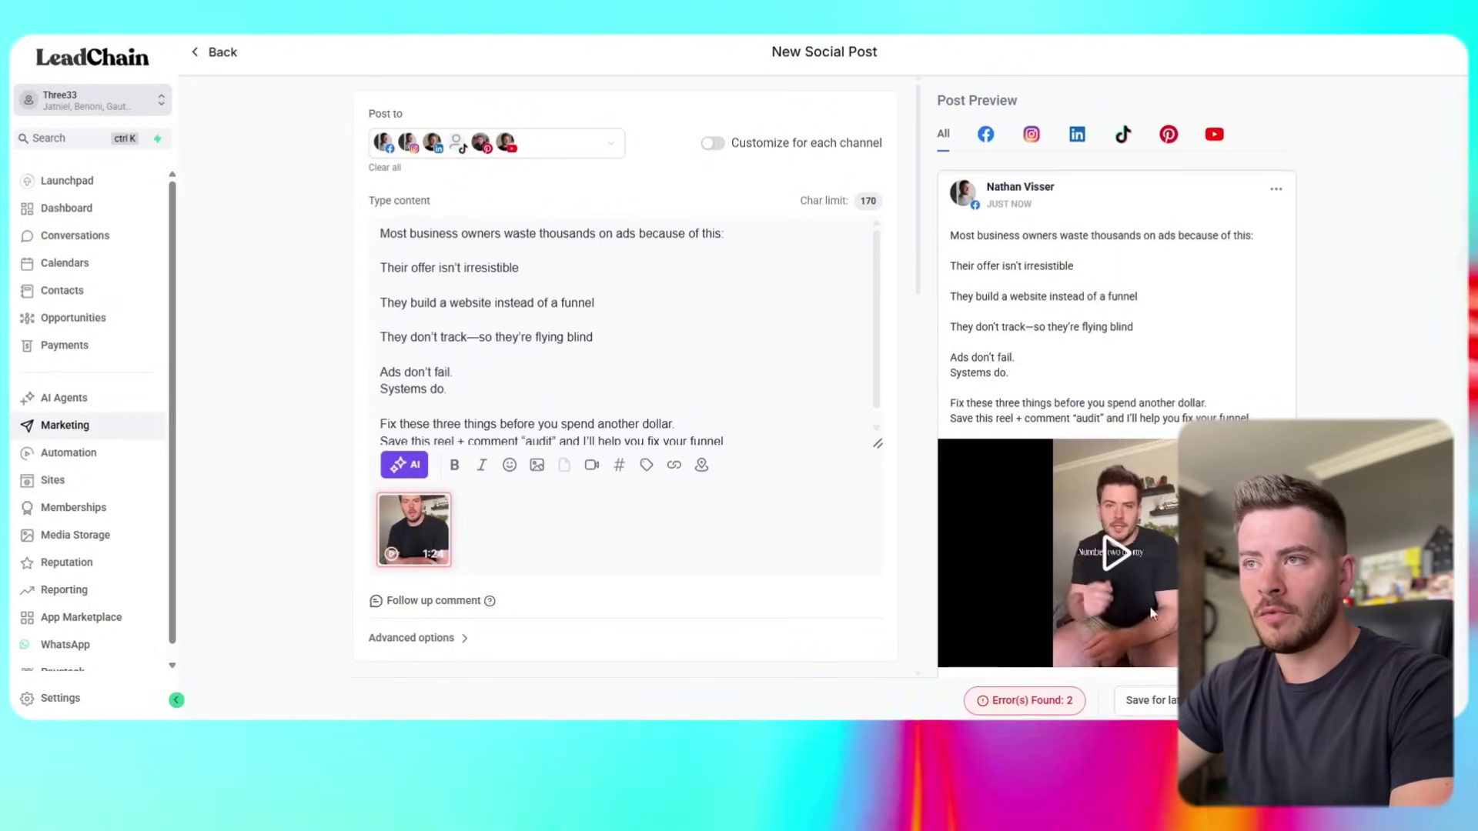
{"action": "scroll", "coordinate": [365, 367], "scroll_direction": "down", "scroll_amount": 6}
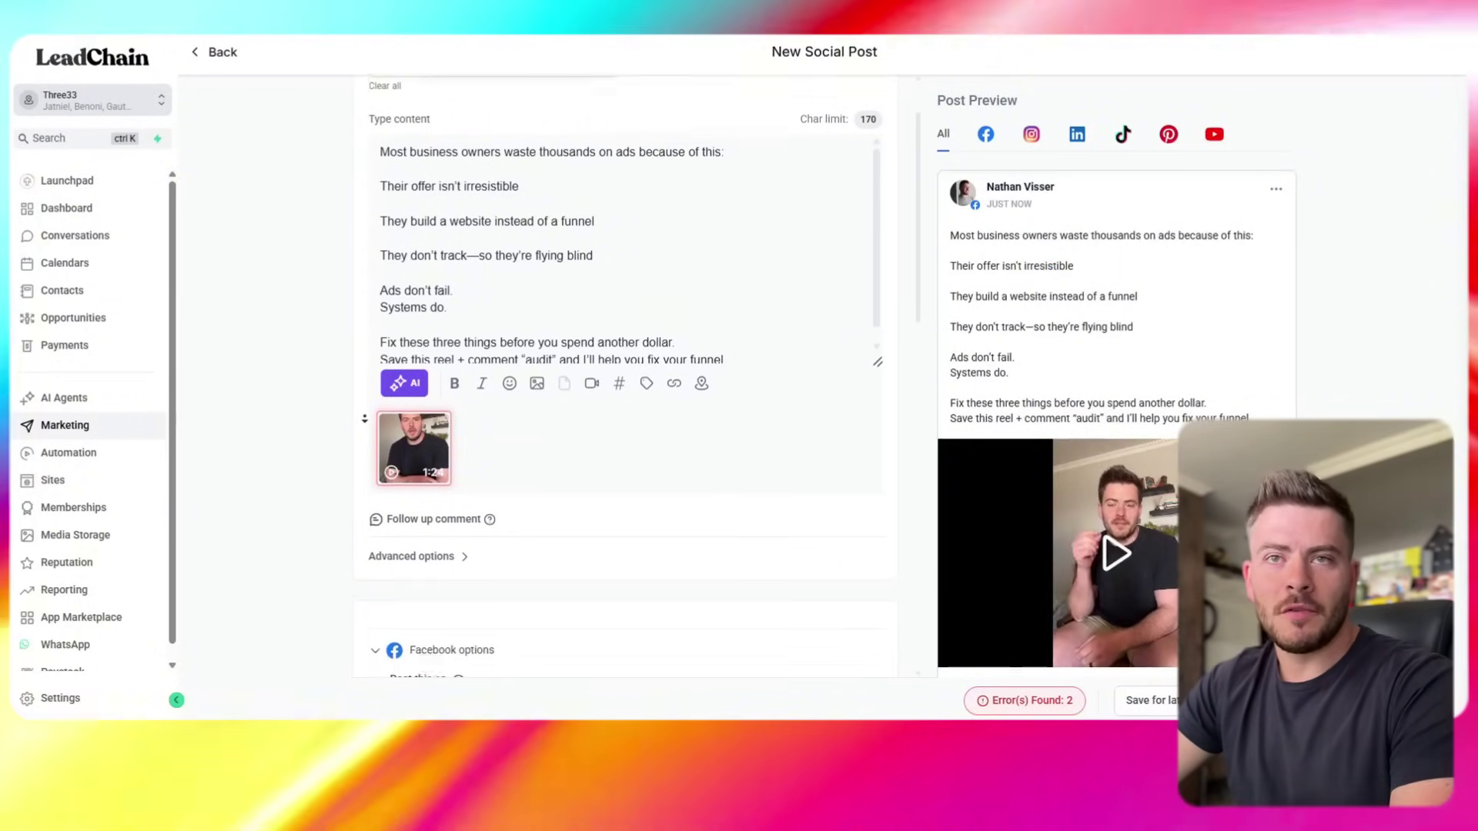
{"action": "scroll", "coordinate": [367, 423], "scroll_direction": "down", "scroll_amount": 2}
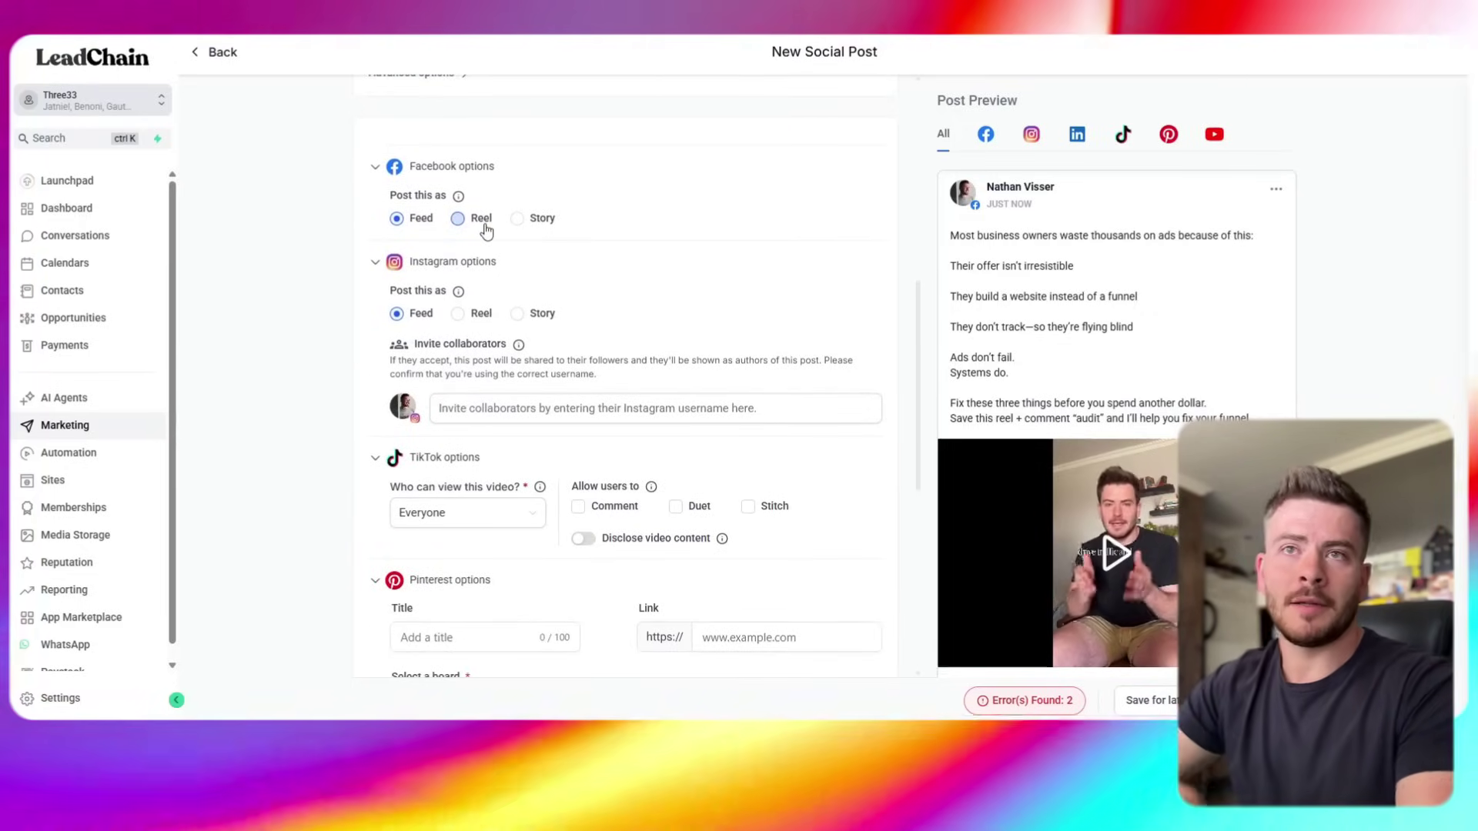
- Set Facebook and Instagram to post as Reel and allow TikTok comments
{"action": "left_click", "coordinate": [488, 224]}
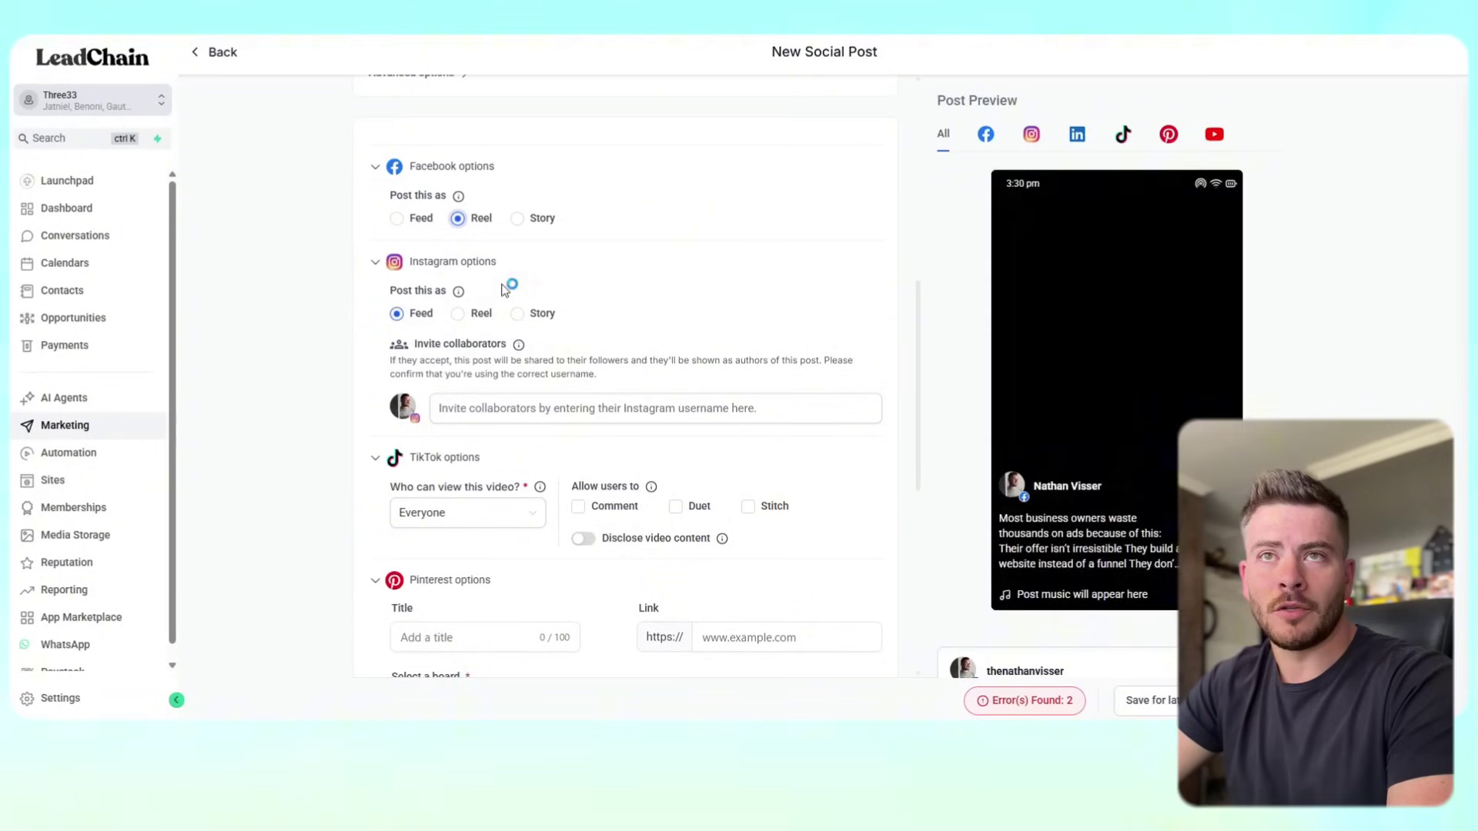
{"action": "left_click", "coordinate": [479, 315]}
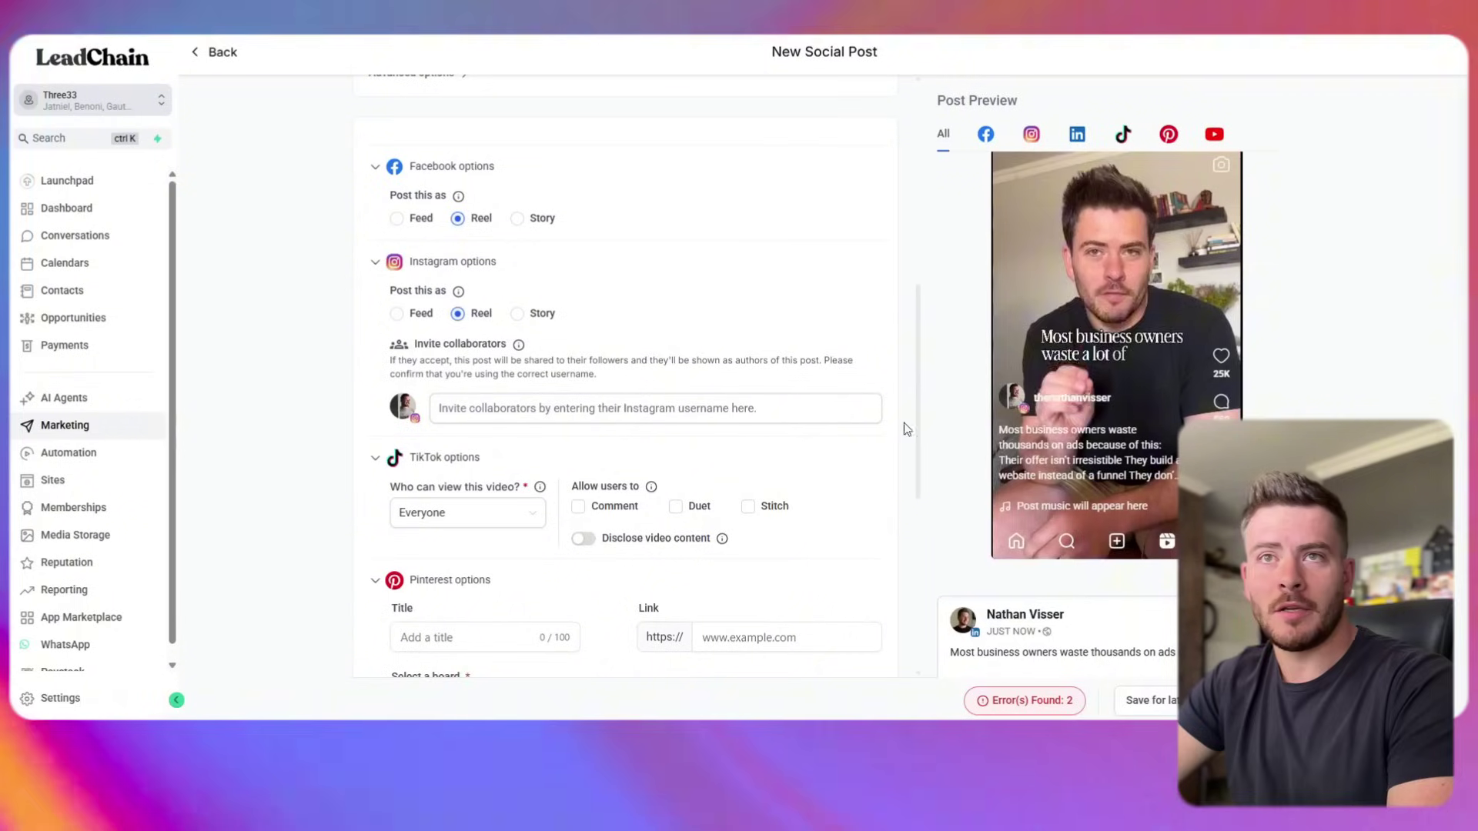
{"action": "scroll", "coordinate": [687, 292], "scroll_direction": "down", "scroll_amount": 3}
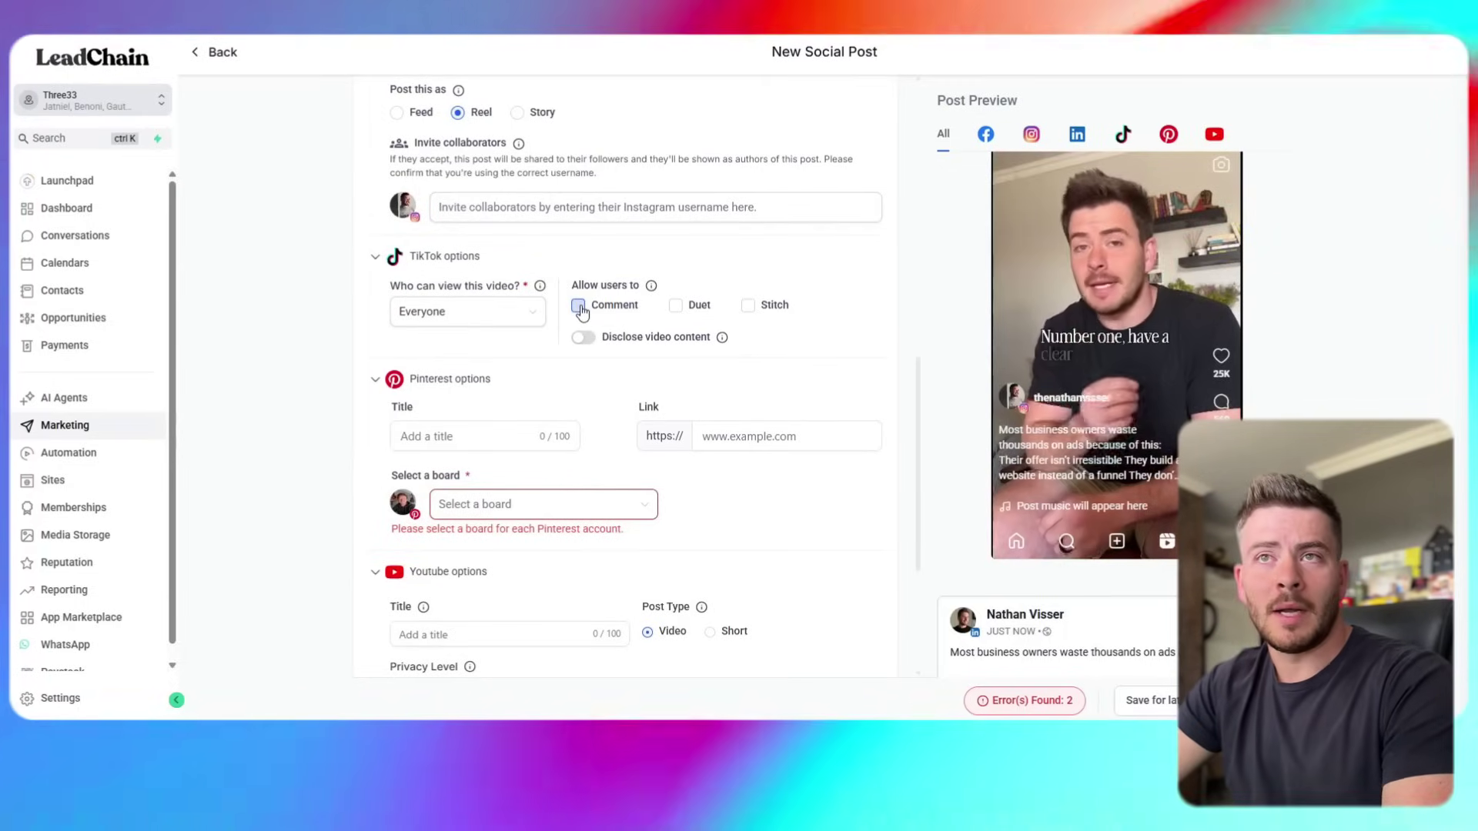
{"action": "left_click", "coordinate": [579, 307]}
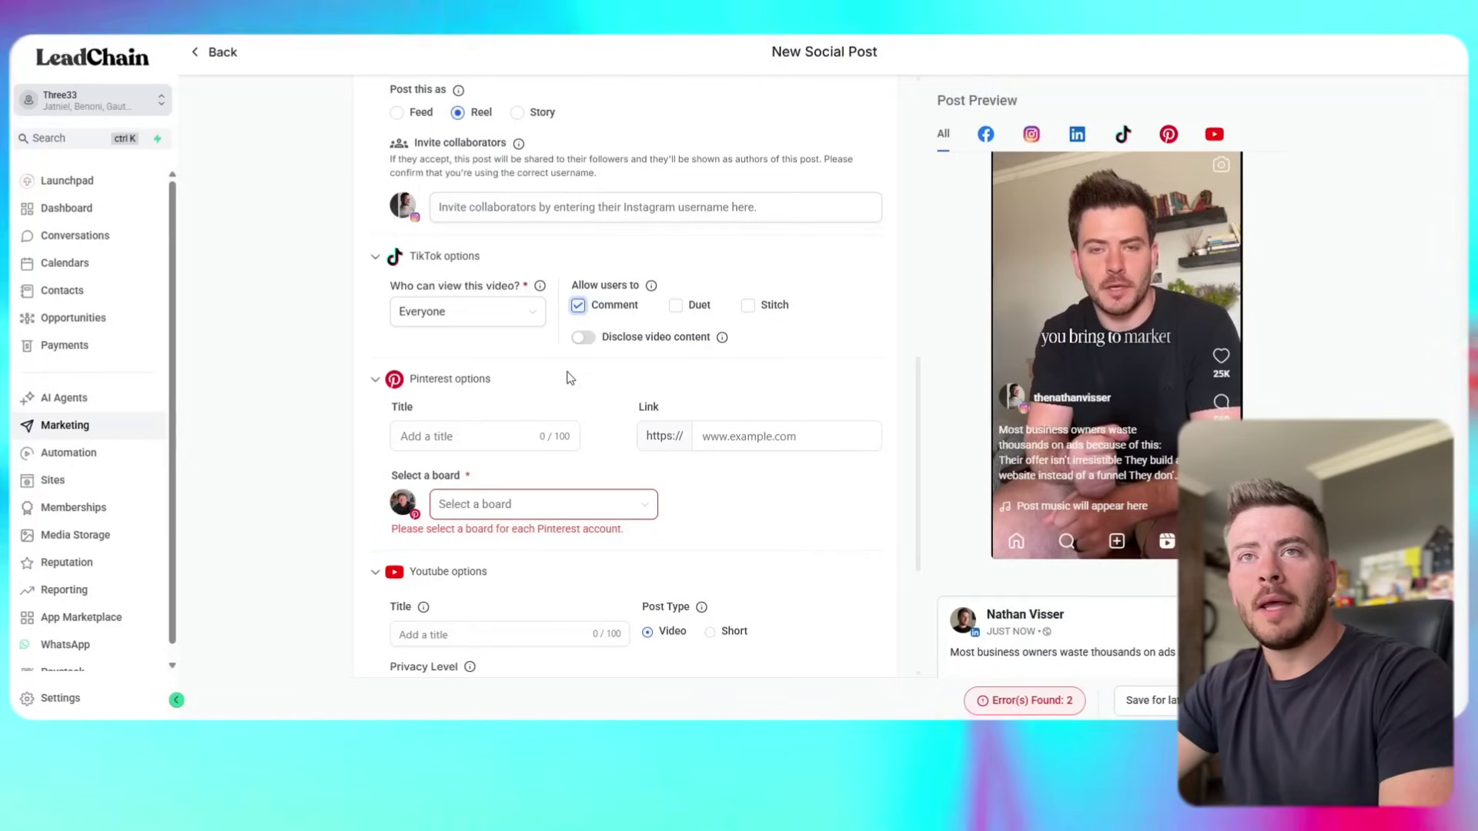
- Select the caption's opening hook line in ChatGPT for the Pinterest and YouTube titles
{"action": "scroll", "coordinate": [573, 406], "scroll_direction": "down", "scroll_amount": 1}
{"action": "scroll", "coordinate": [573, 406], "scroll_direction": "down", "scroll_amount": 3}
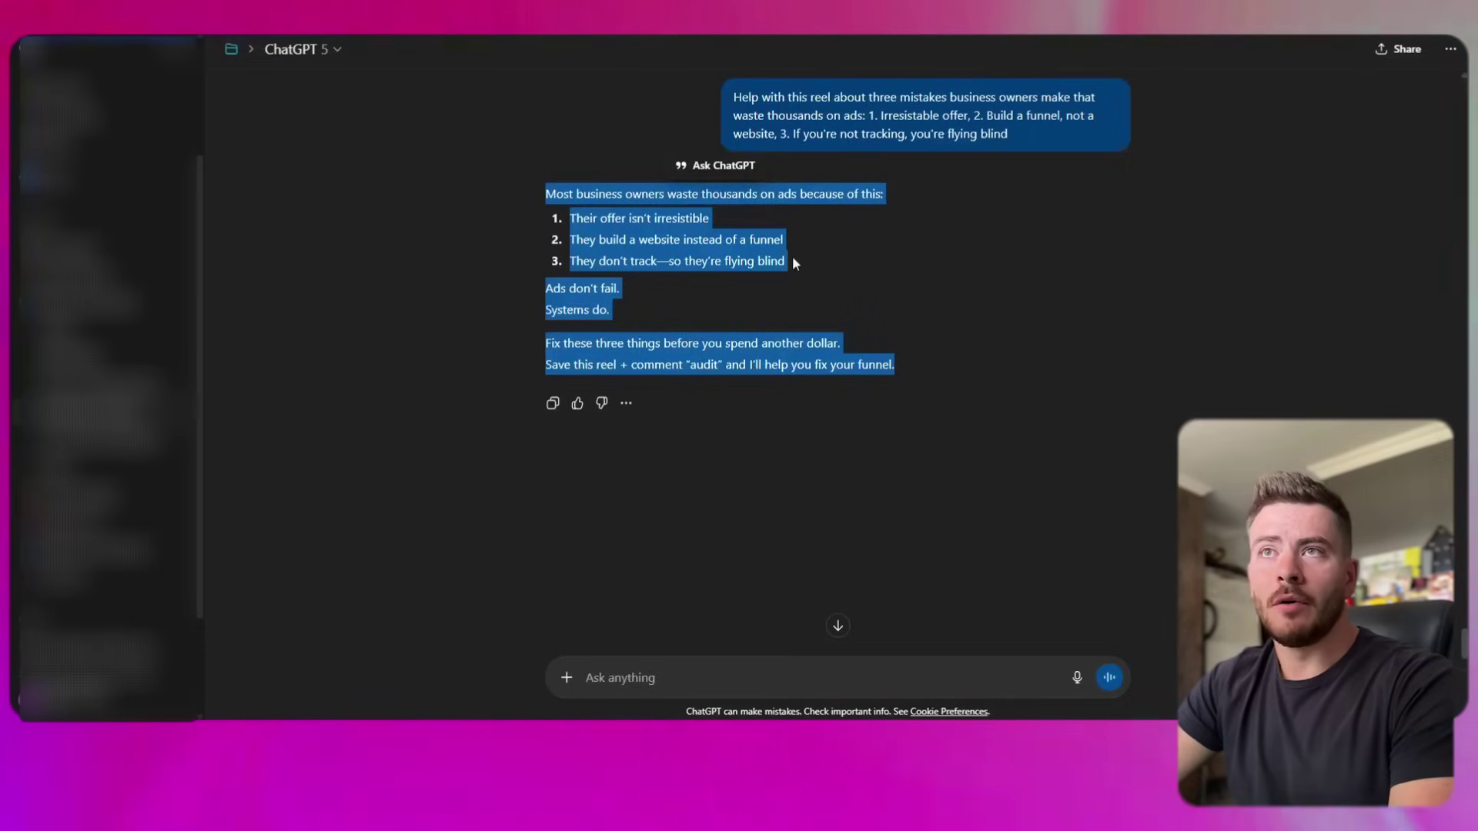
{"action": "left_click", "coordinate": [534, 203]}
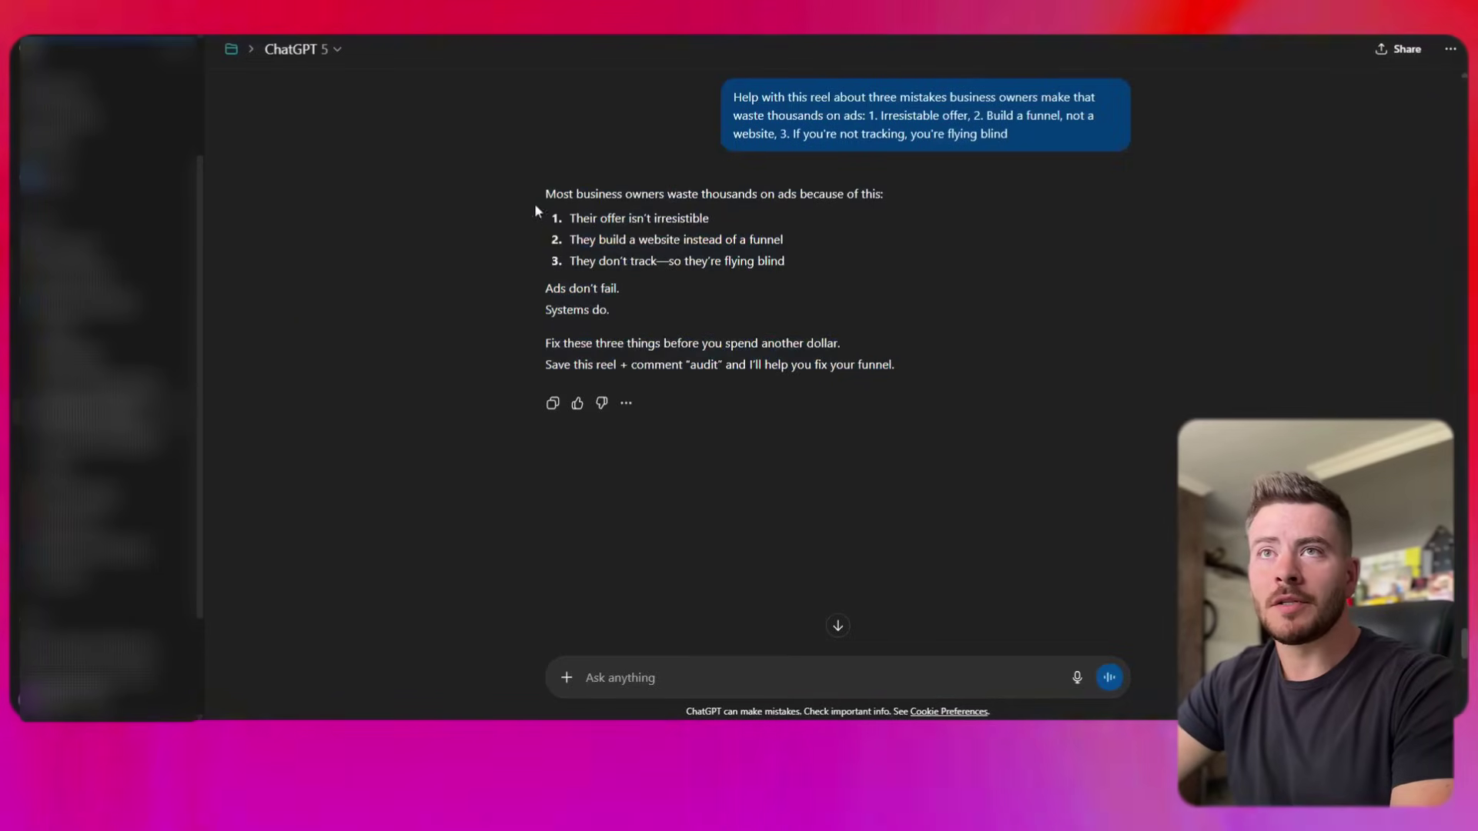
{"action": "left_click_drag", "start_coordinate": [548, 193], "coordinate": [879, 194]}
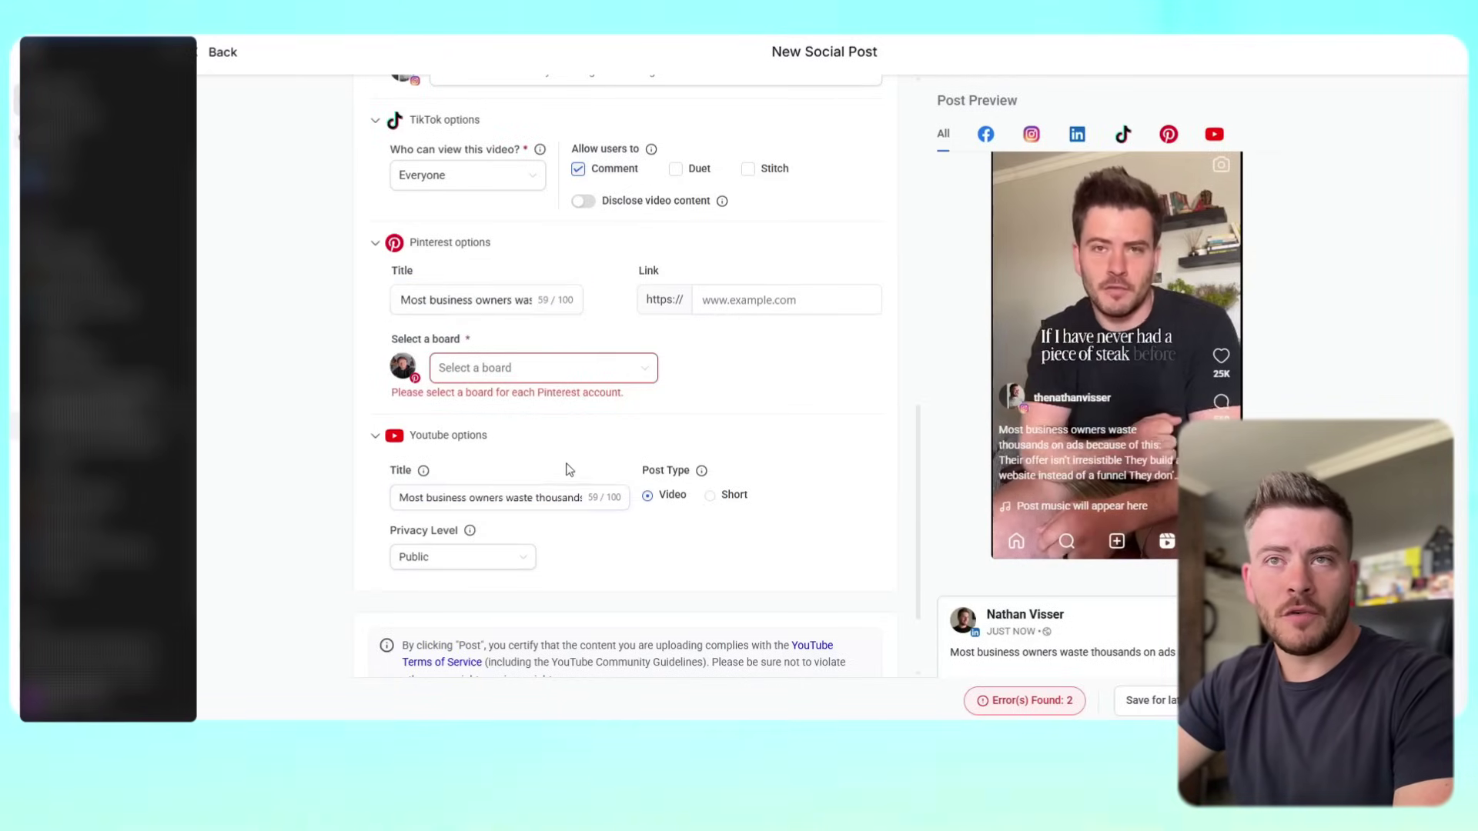
{"action": "left_click", "coordinate": [597, 367]}
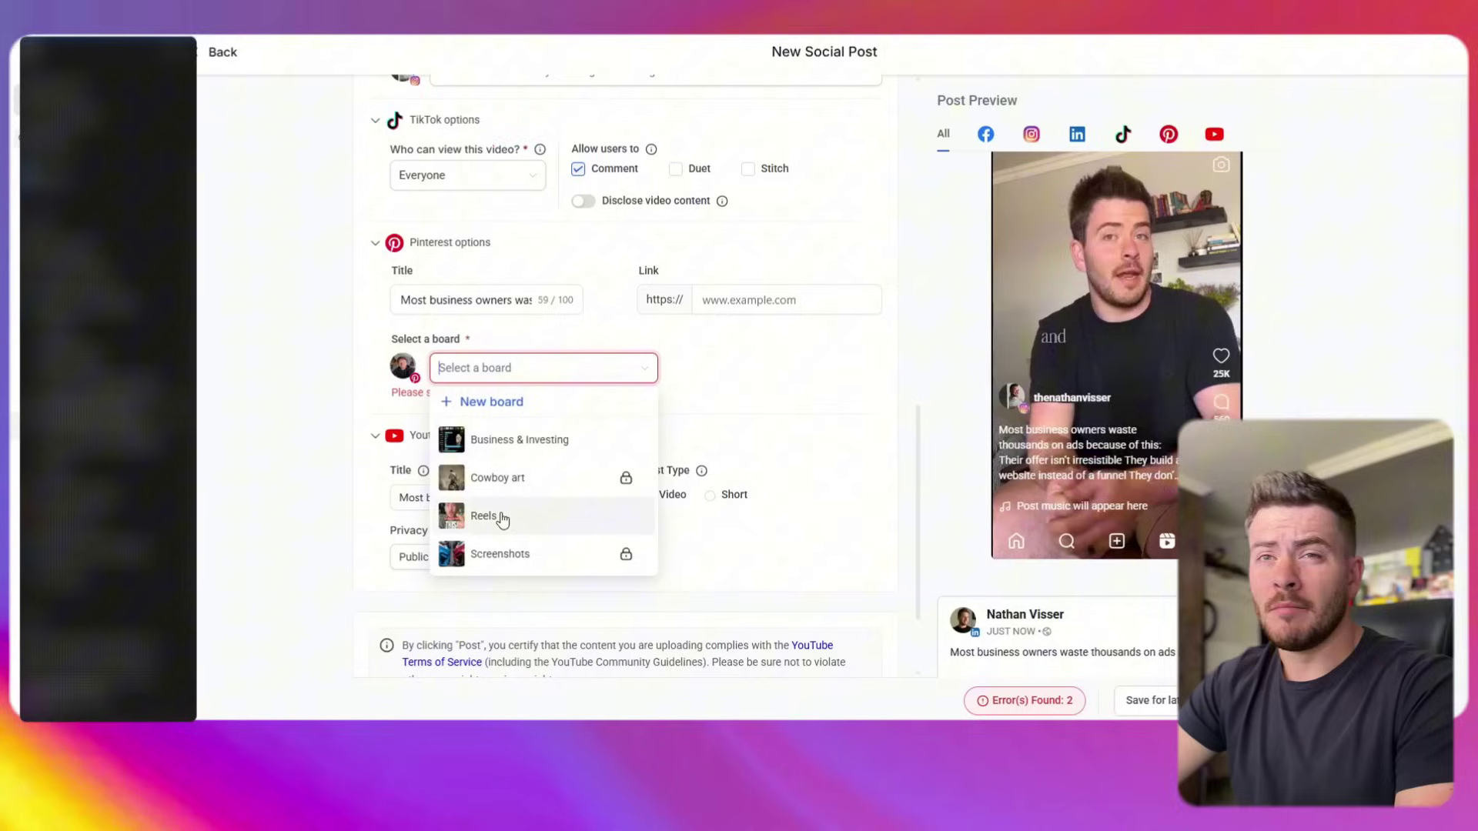
{"action": "left_click", "coordinate": [488, 515]}
{"action": "left_click", "coordinate": [759, 300]}
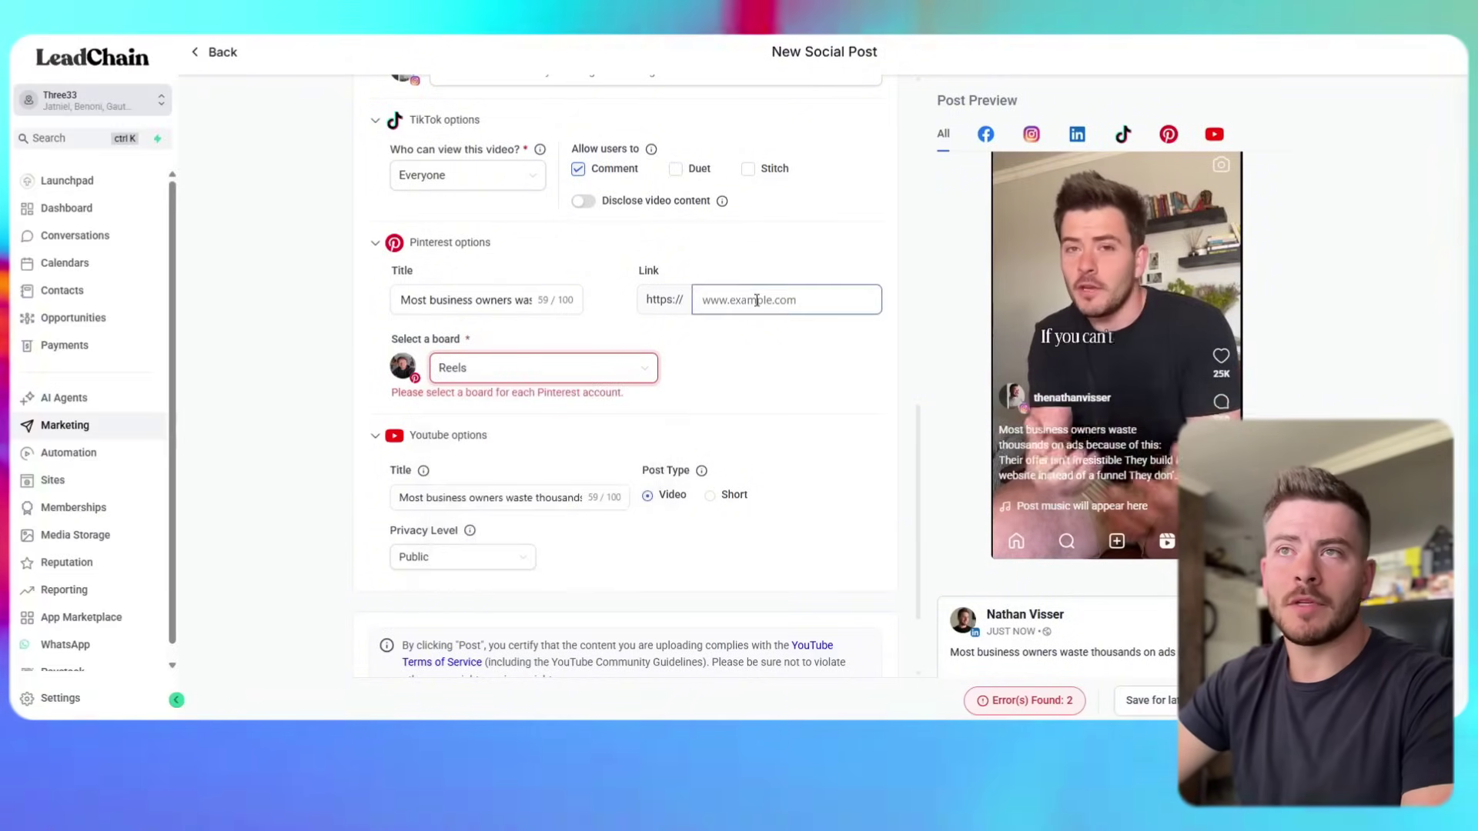
{"action": "type", "text": "www.three33.co.za"}
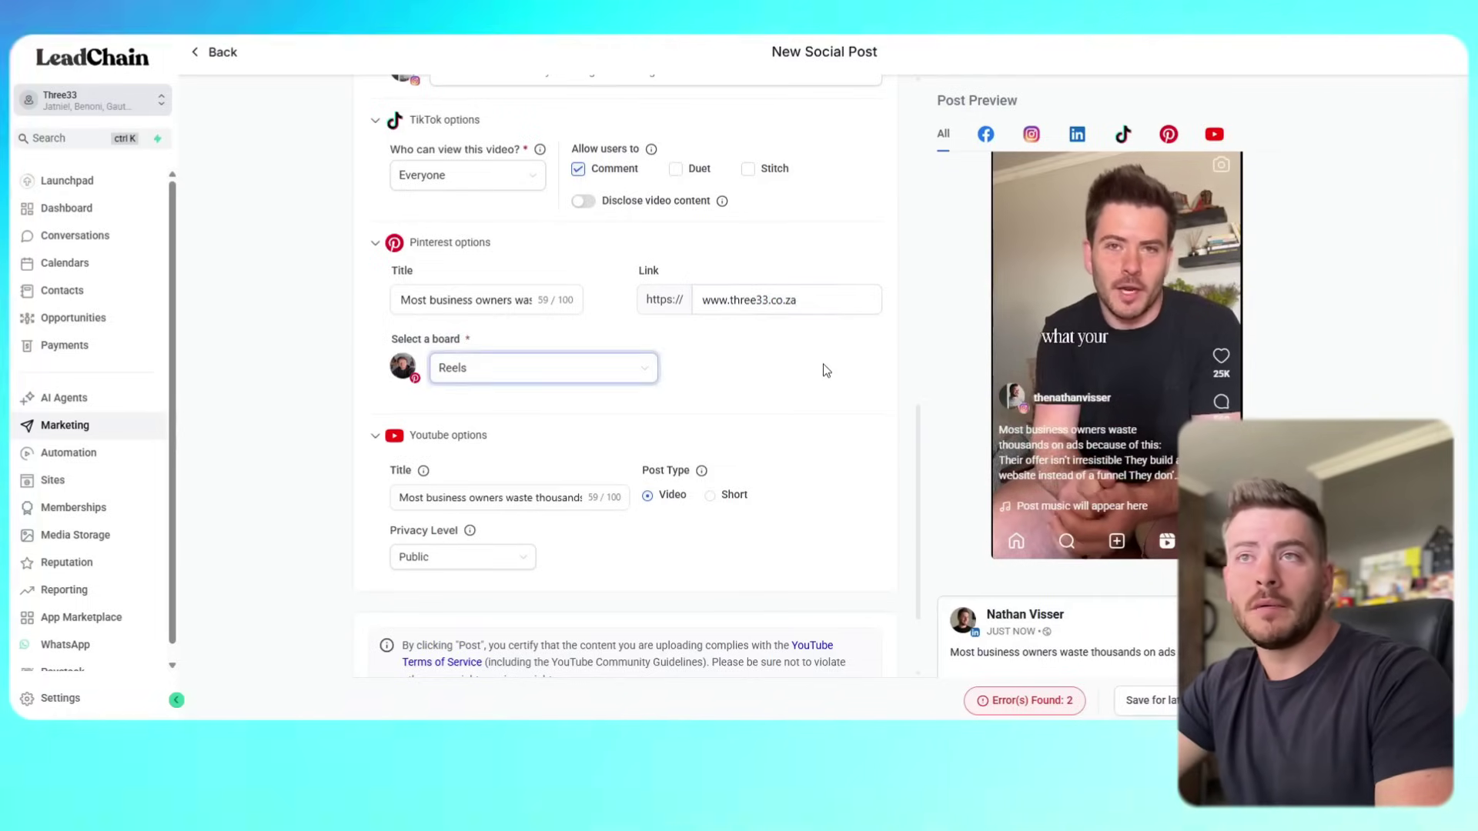
{"action": "left_click", "coordinate": [824, 371]}
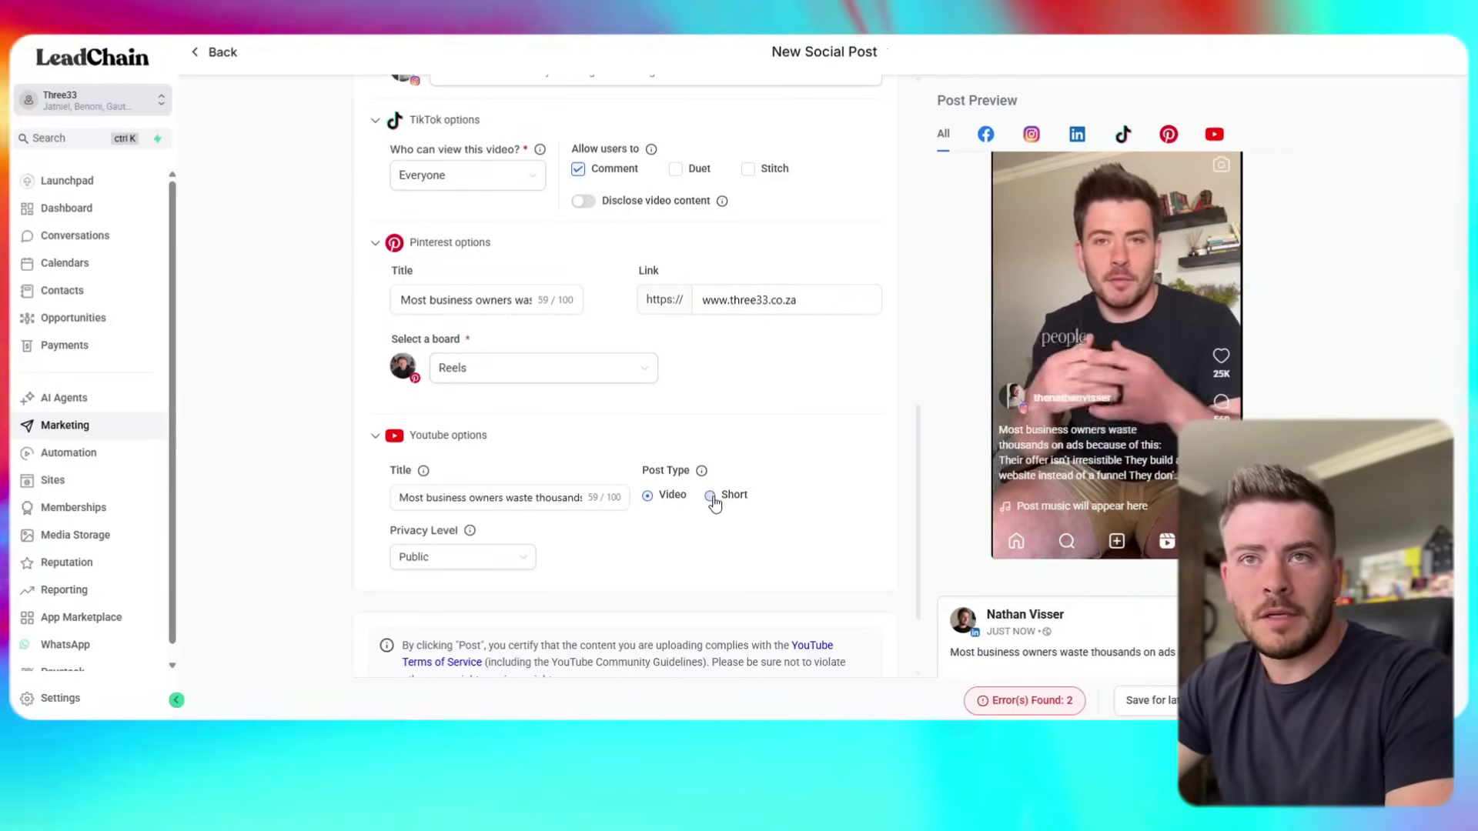
{"action": "left_click", "coordinate": [709, 496]}
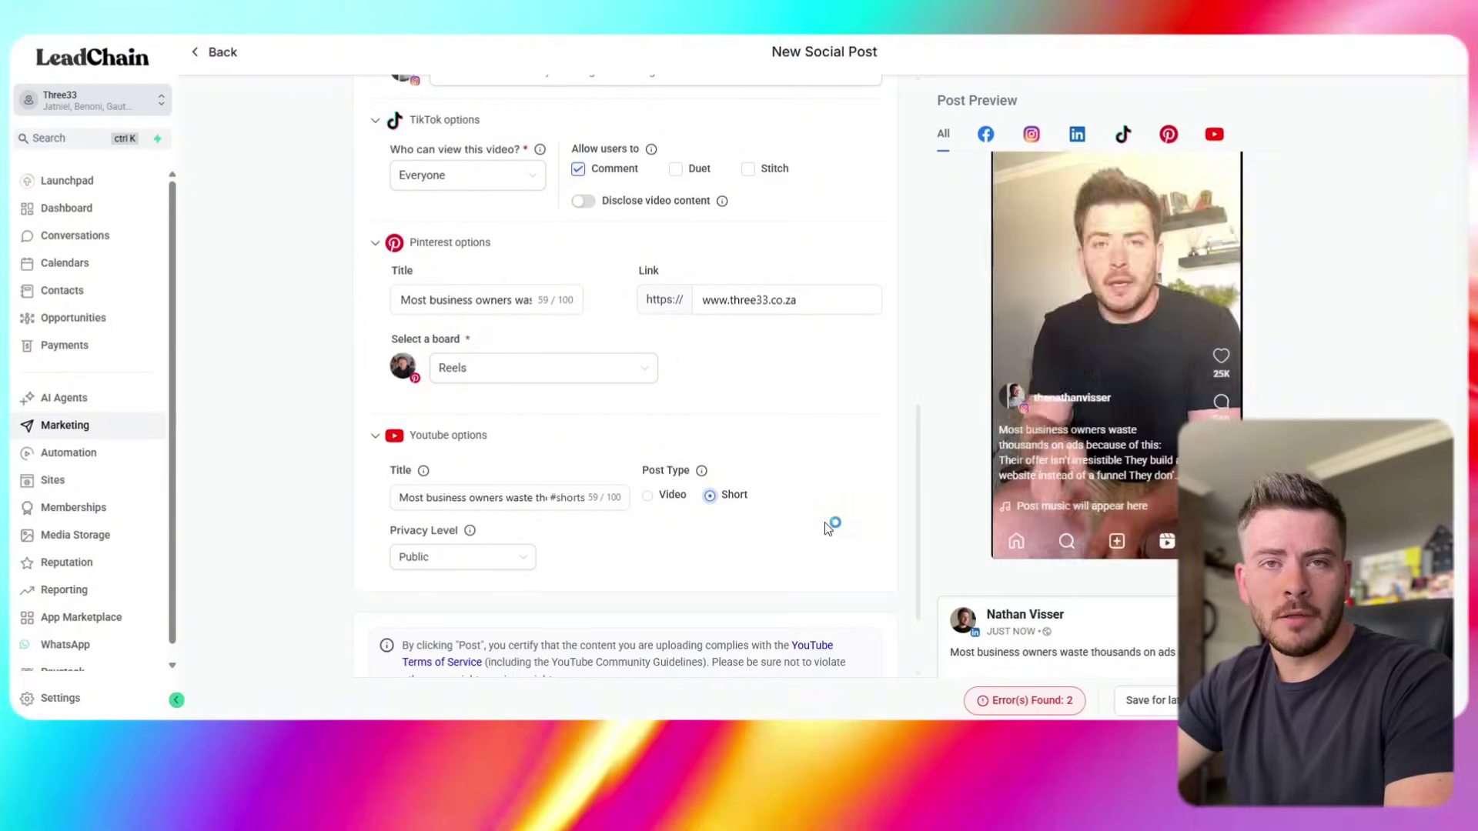
- Scroll through the Pinterest and YouTube options to review them
{"action": "scroll", "coordinate": [1287, 287], "scroll_direction": "down", "scroll_amount": 9}
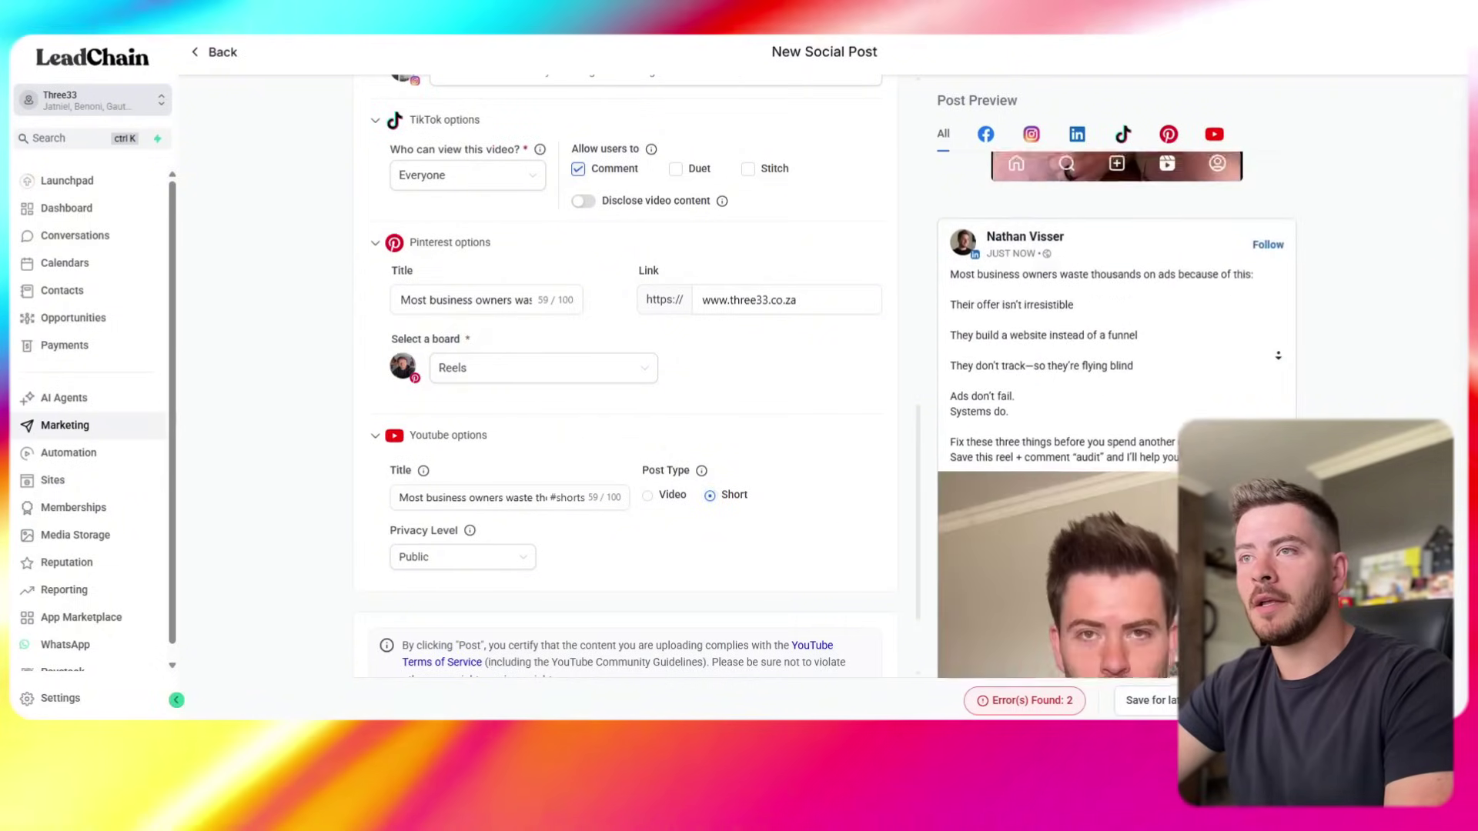
{"action": "scroll", "coordinate": [1278, 355], "scroll_direction": "down", "scroll_amount": 10}
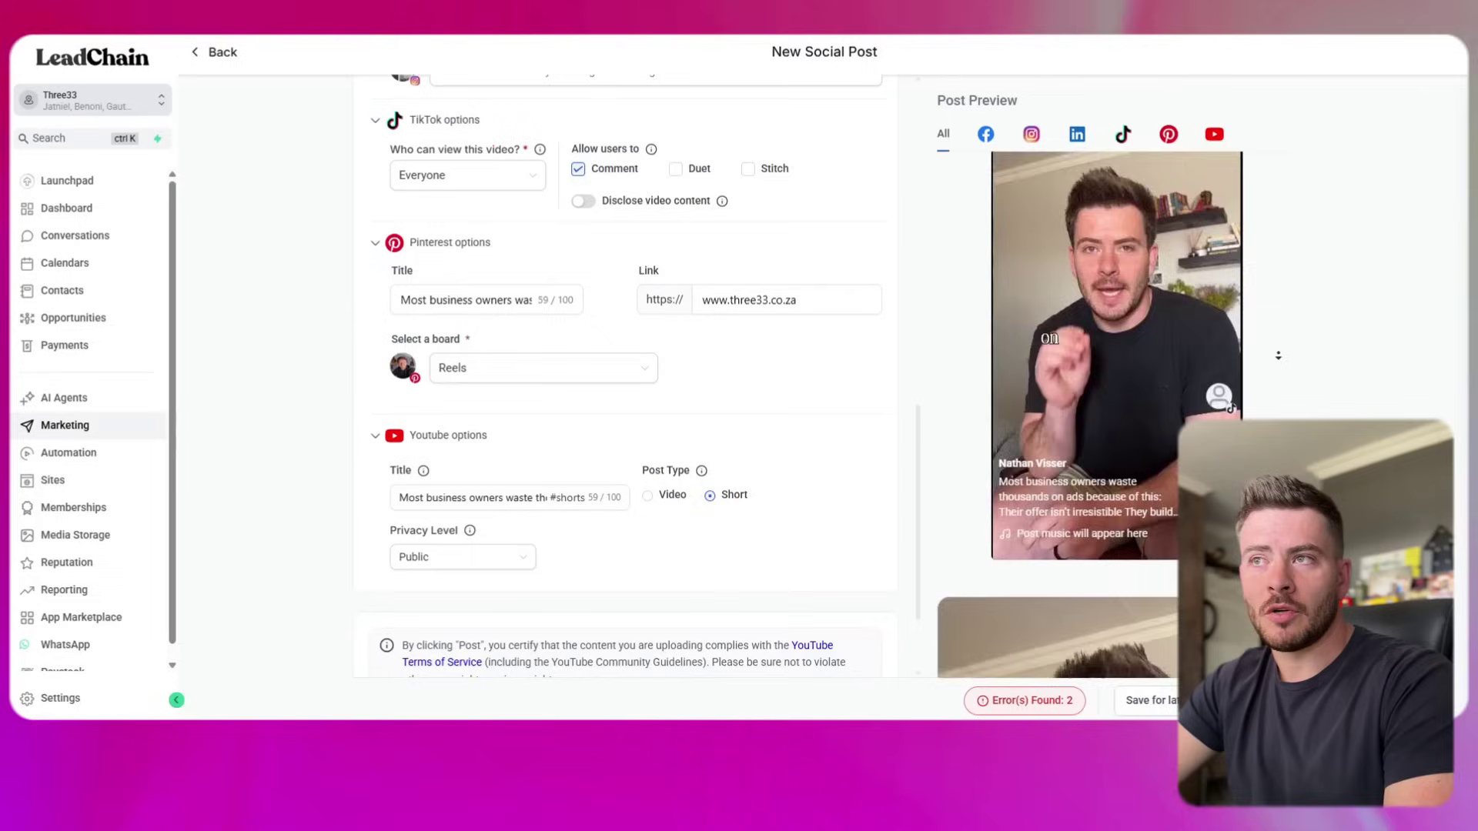
{"action": "scroll", "coordinate": [1278, 355], "scroll_direction": "down", "scroll_amount": 10}
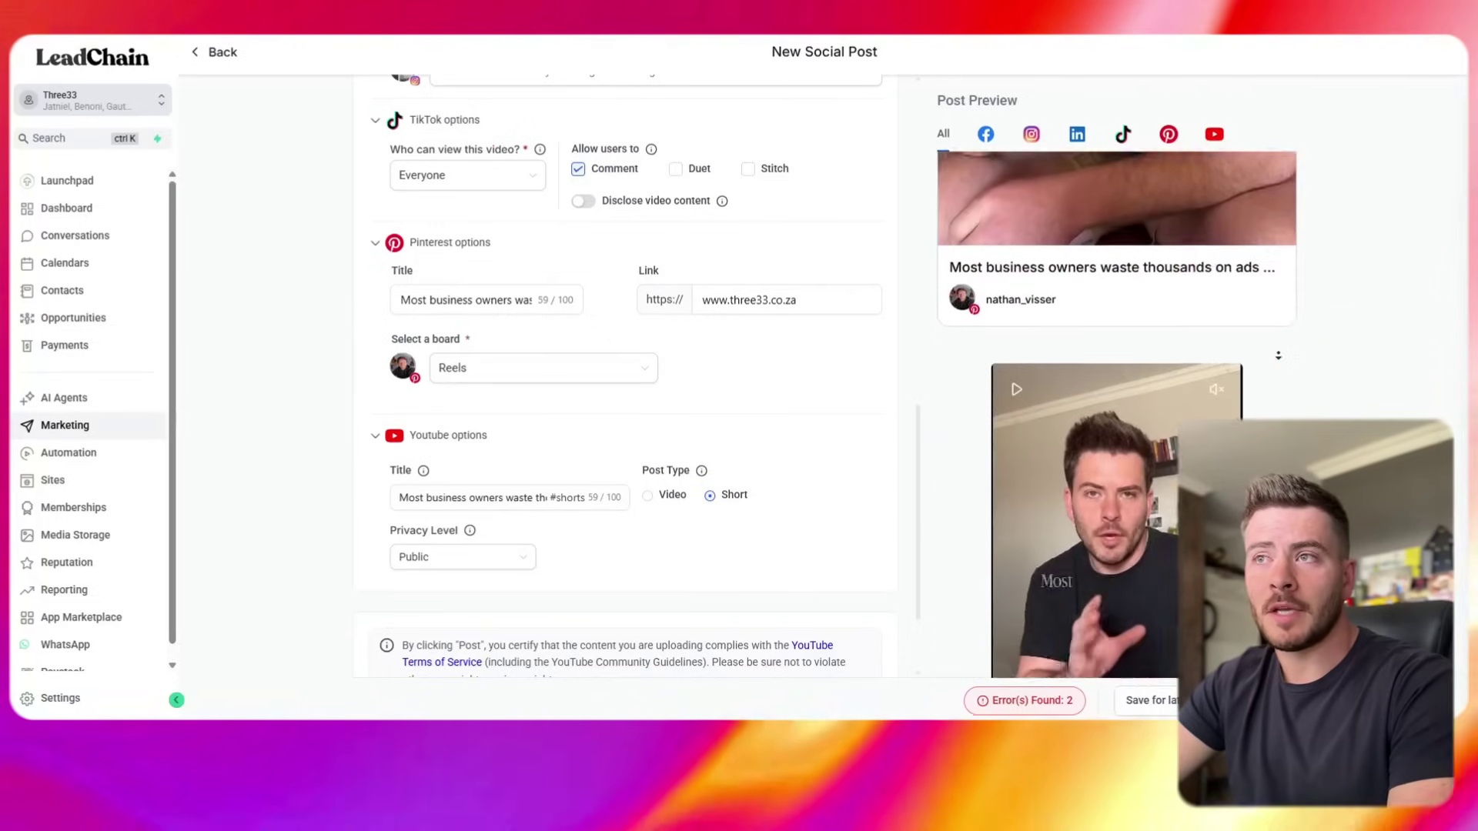
{"action": "scroll", "coordinate": [1116, 416], "scroll_direction": "up", "scroll_amount": 15}
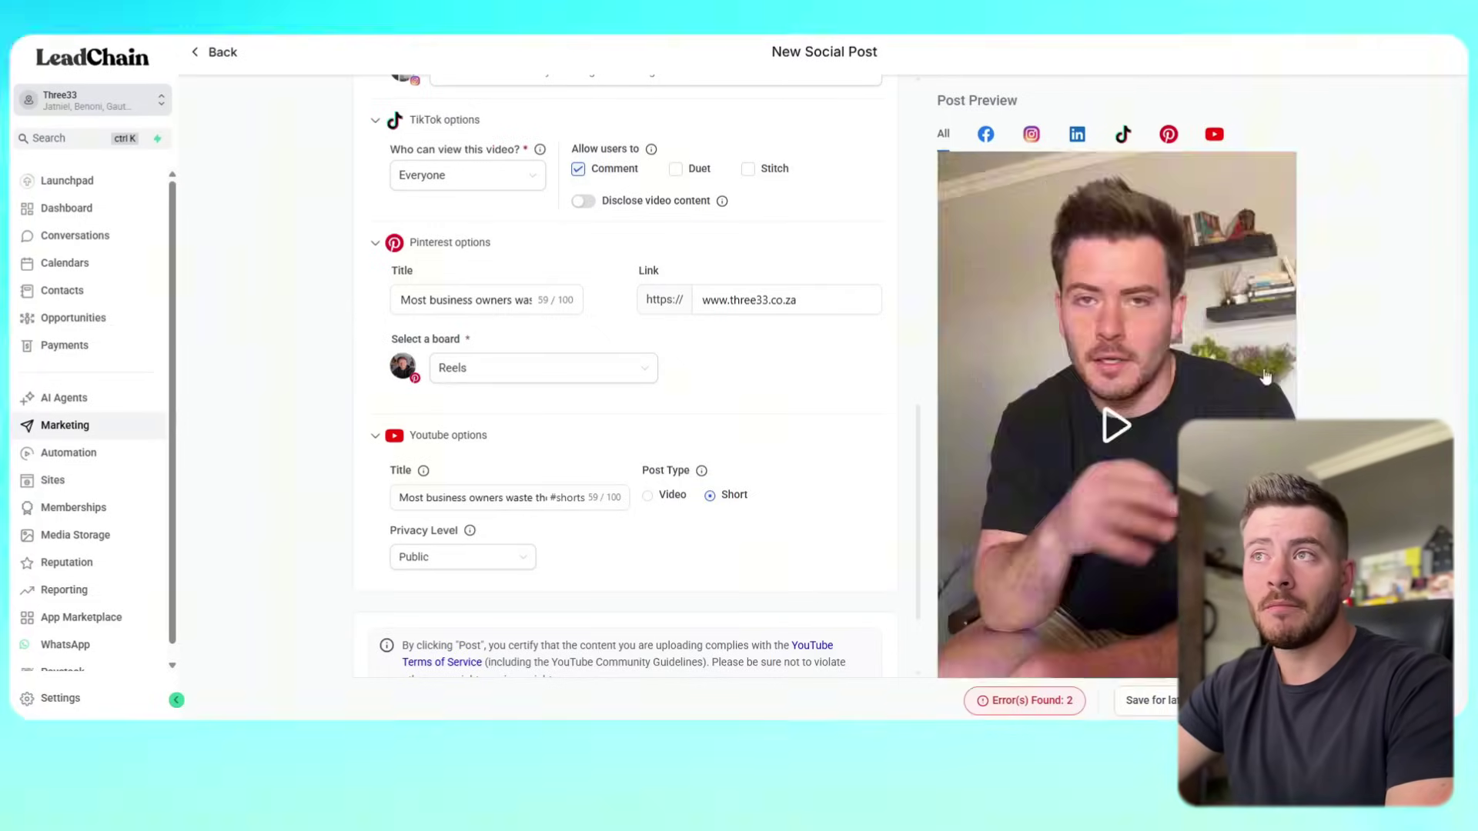
{"action": "scroll", "coordinate": [1116, 416], "scroll_direction": "up", "scroll_amount": 10}
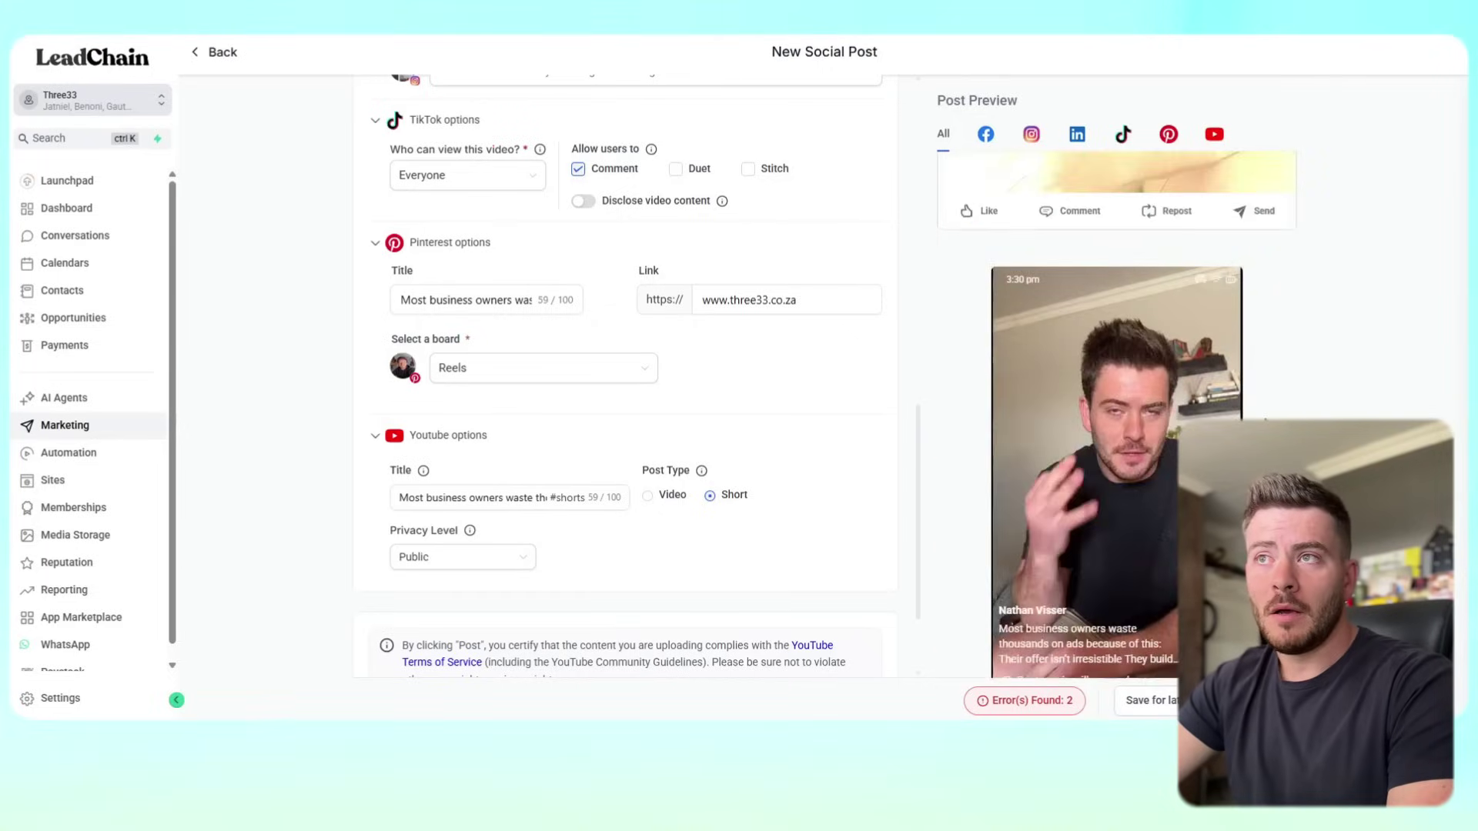
{"action": "scroll", "coordinate": [1108, 539], "scroll_direction": "up", "scroll_amount": 3}
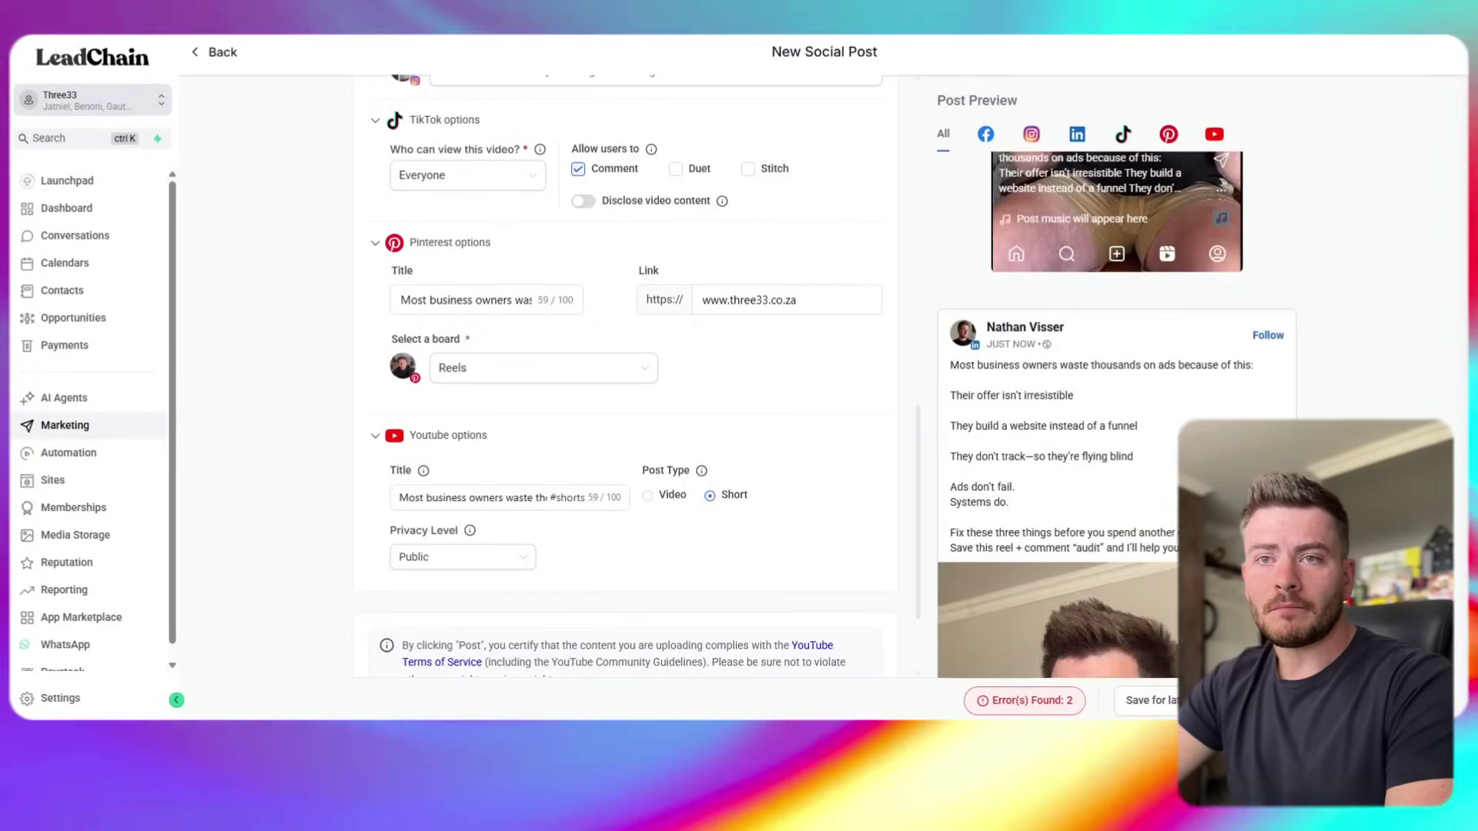
{"action": "scroll", "coordinate": [474, 583], "scroll_direction": "down", "scroll_amount": 2}
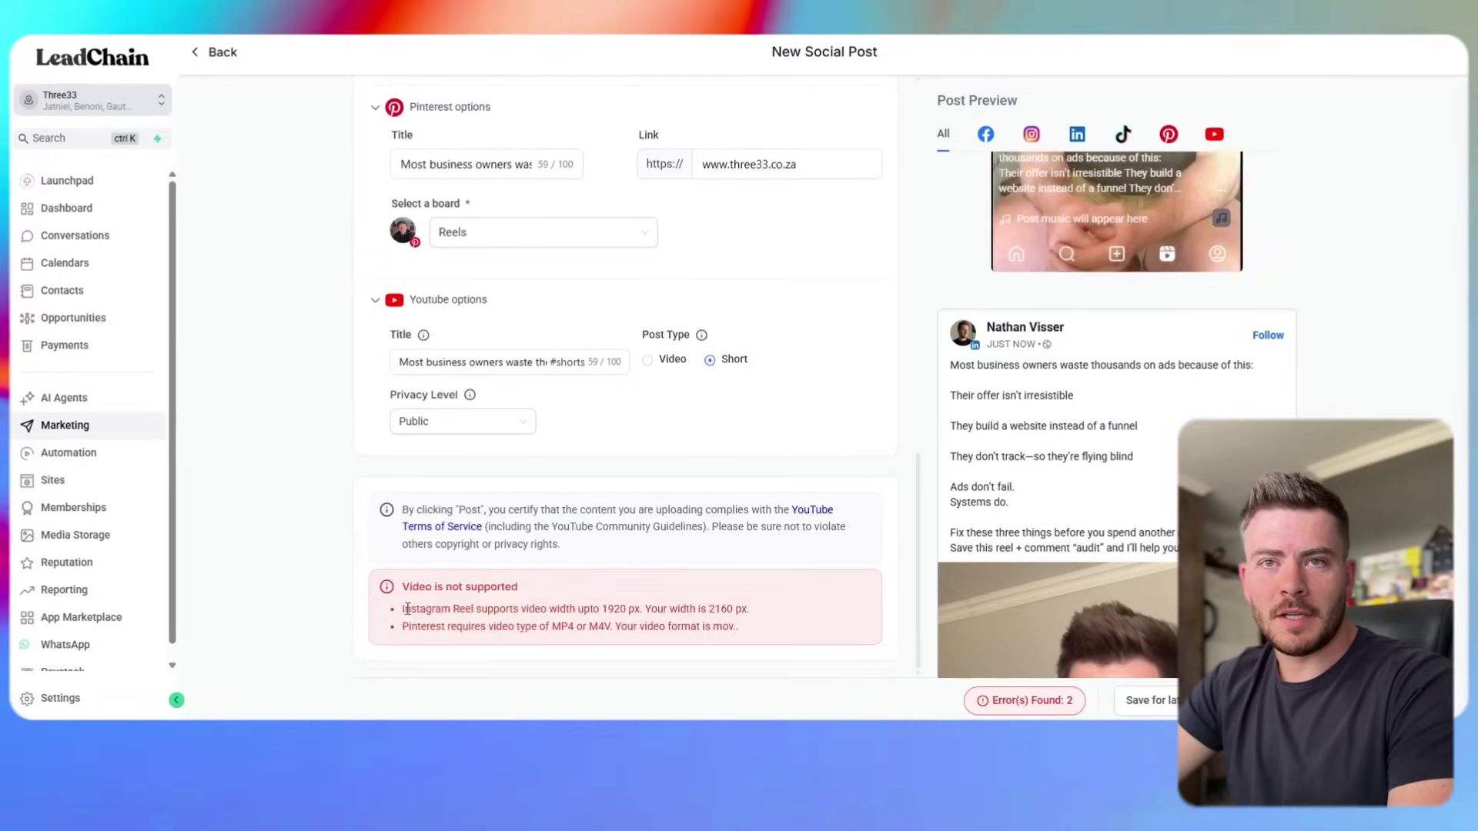
- Inspect the unsupported-video errors: 2160 px exceeds Instagram's 1920 px limit; Pinterest rejects .mov
{"action": "left_click_drag", "start_coordinate": [407, 609], "coordinate": [543, 627]}
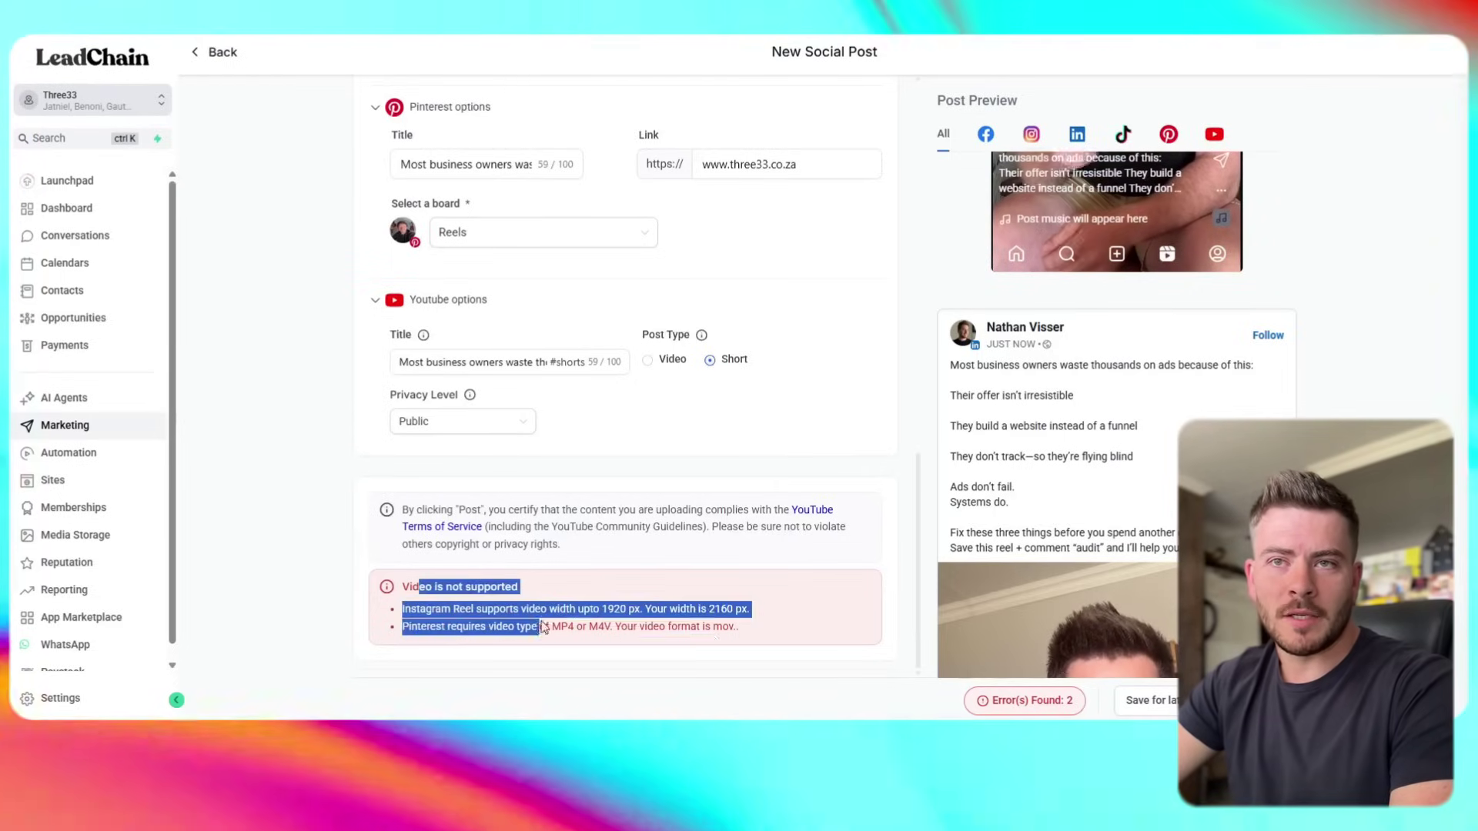
{"action": "left_click", "coordinate": [709, 609]}
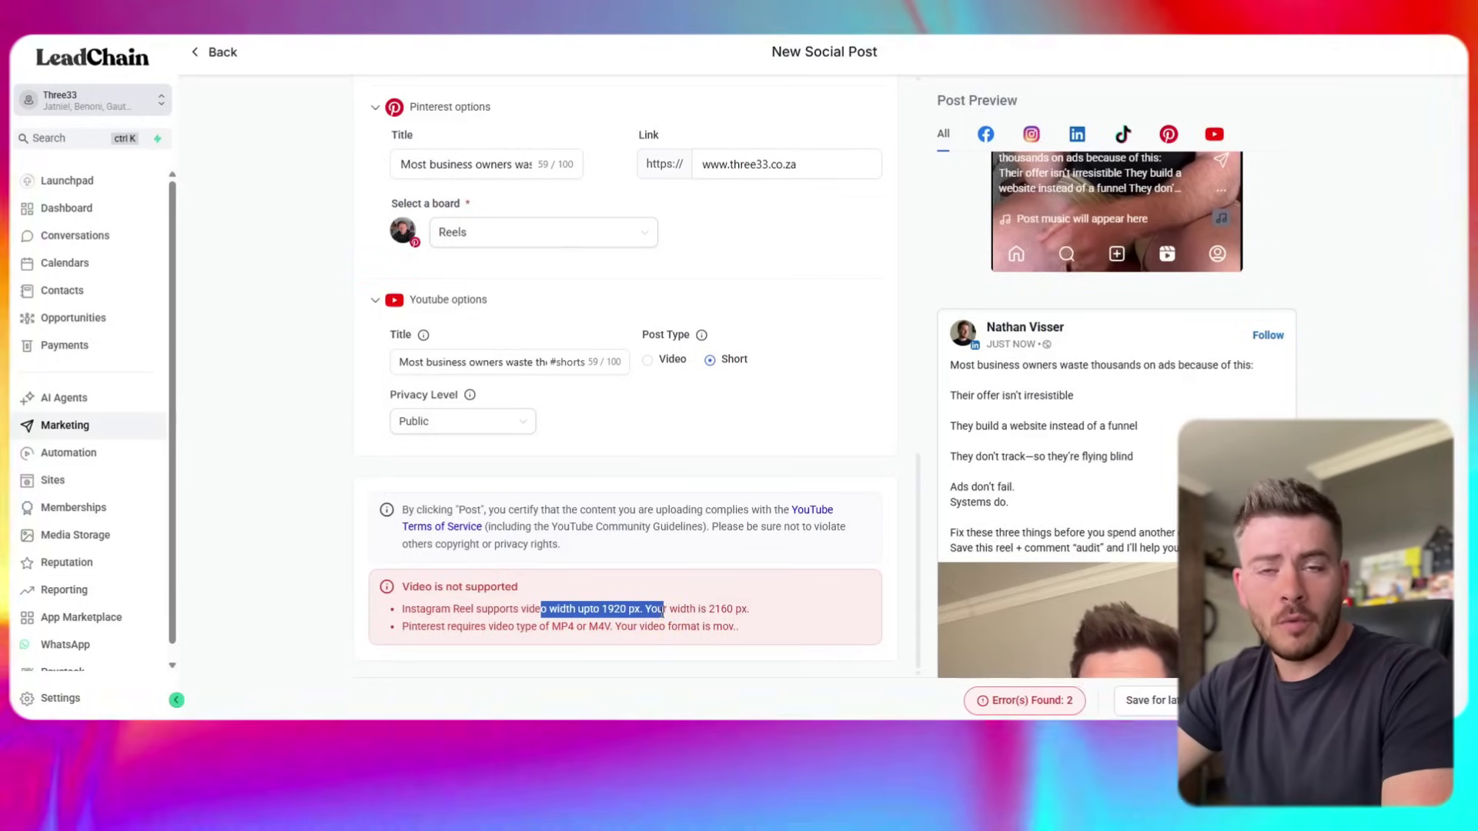
{"action": "left_click", "coordinate": [663, 611]}
{"action": "left_click_drag", "start_coordinate": [782, 612], "coordinate": [576, 609]}
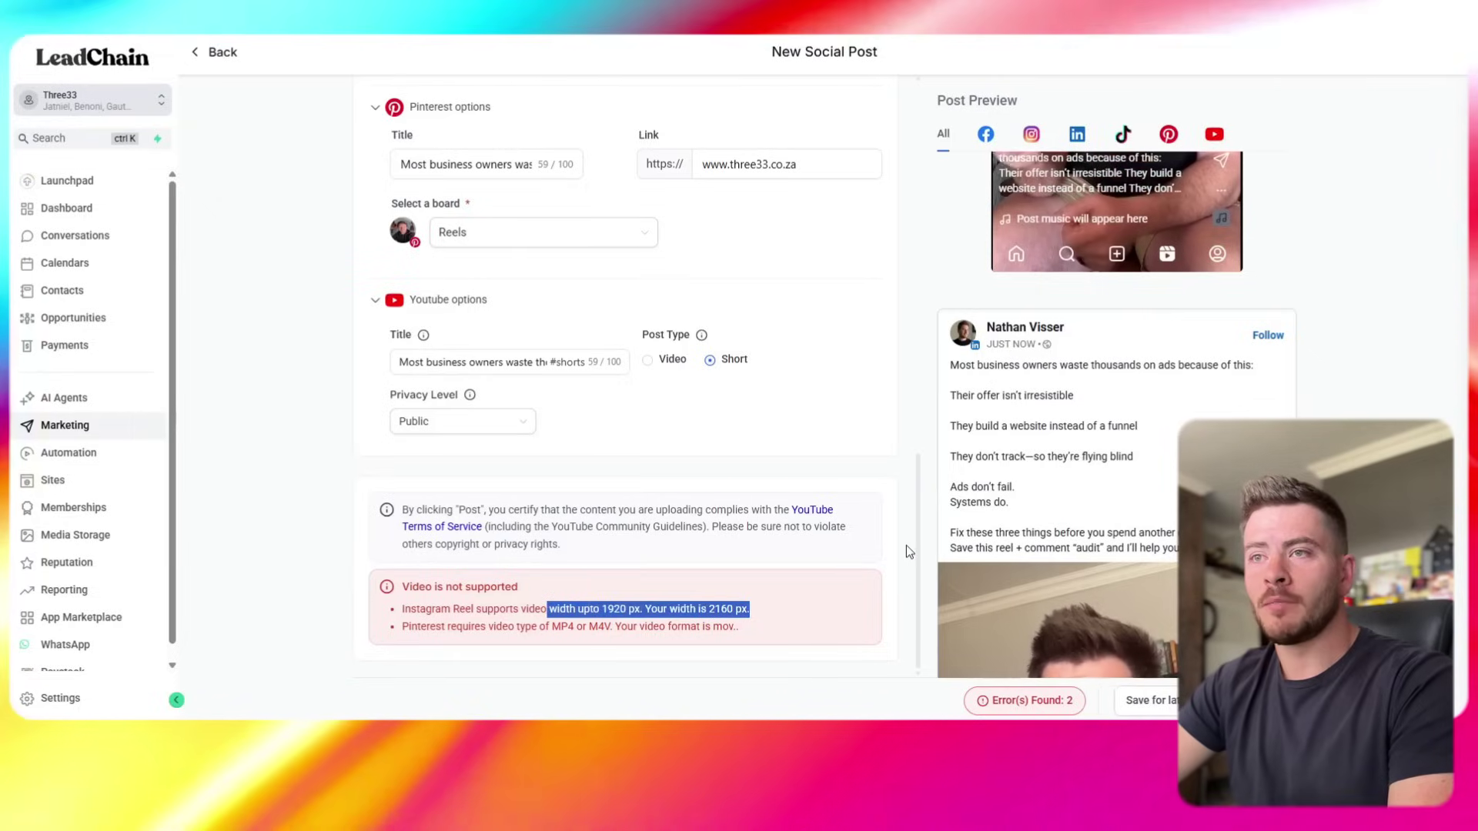
{"action": "left_click", "coordinate": [906, 551]}
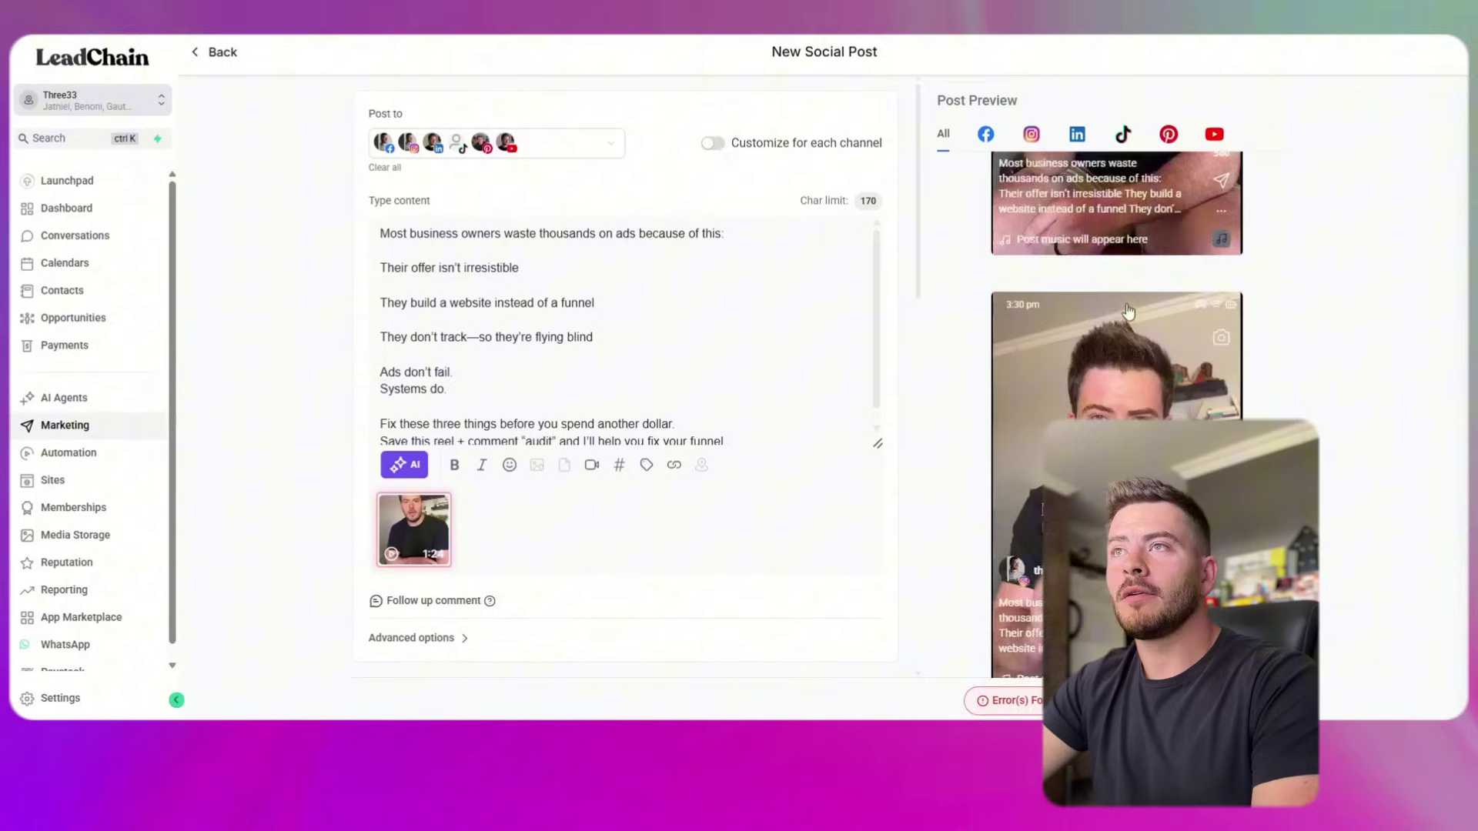
- Schedule the post for October 8 at 10:00 PM
{"action": "scroll", "coordinate": [1126, 311], "scroll_direction": "down", "scroll_amount": 2}
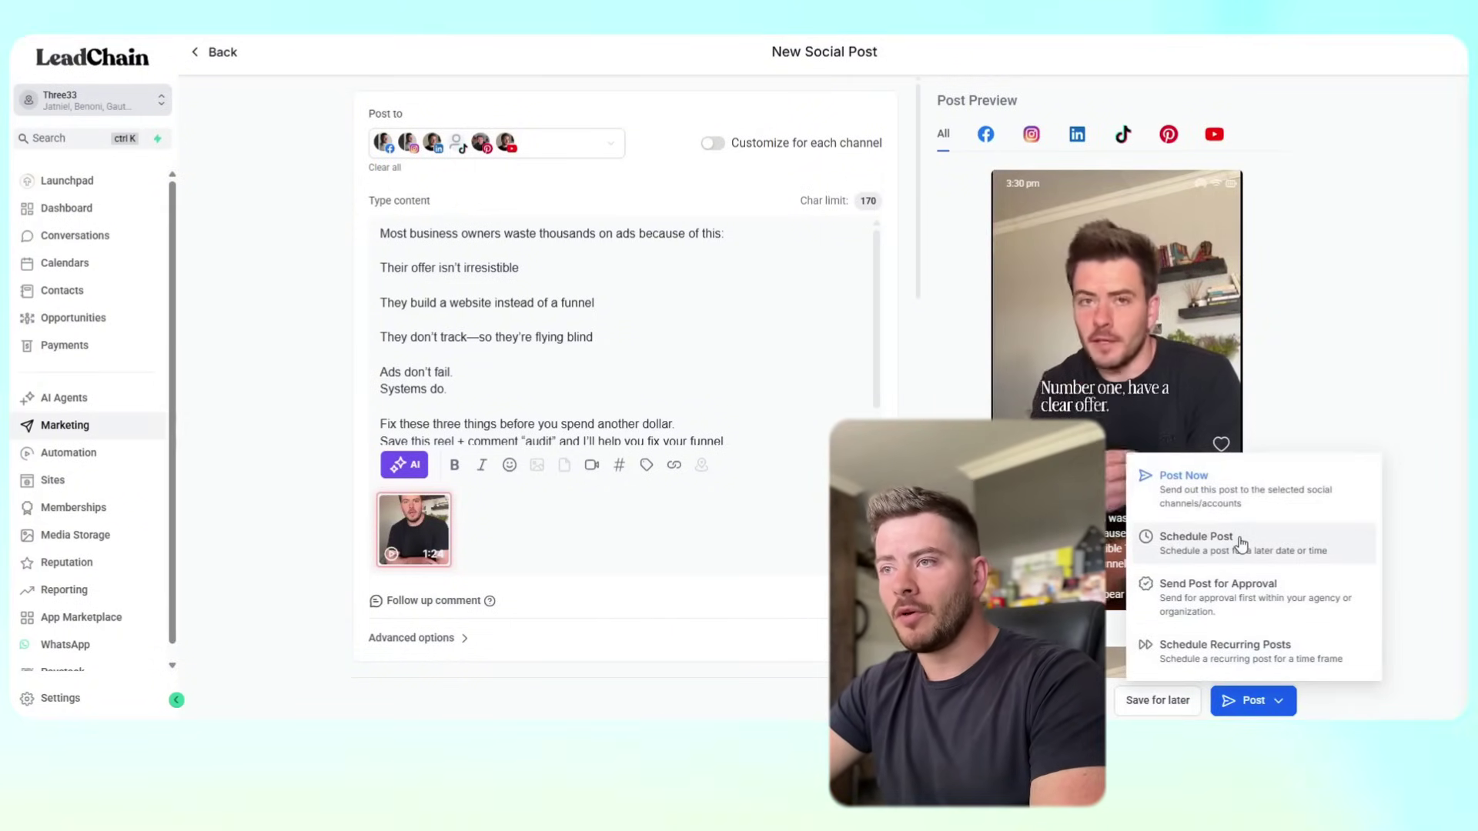
{"action": "left_click", "coordinate": [1241, 545]}
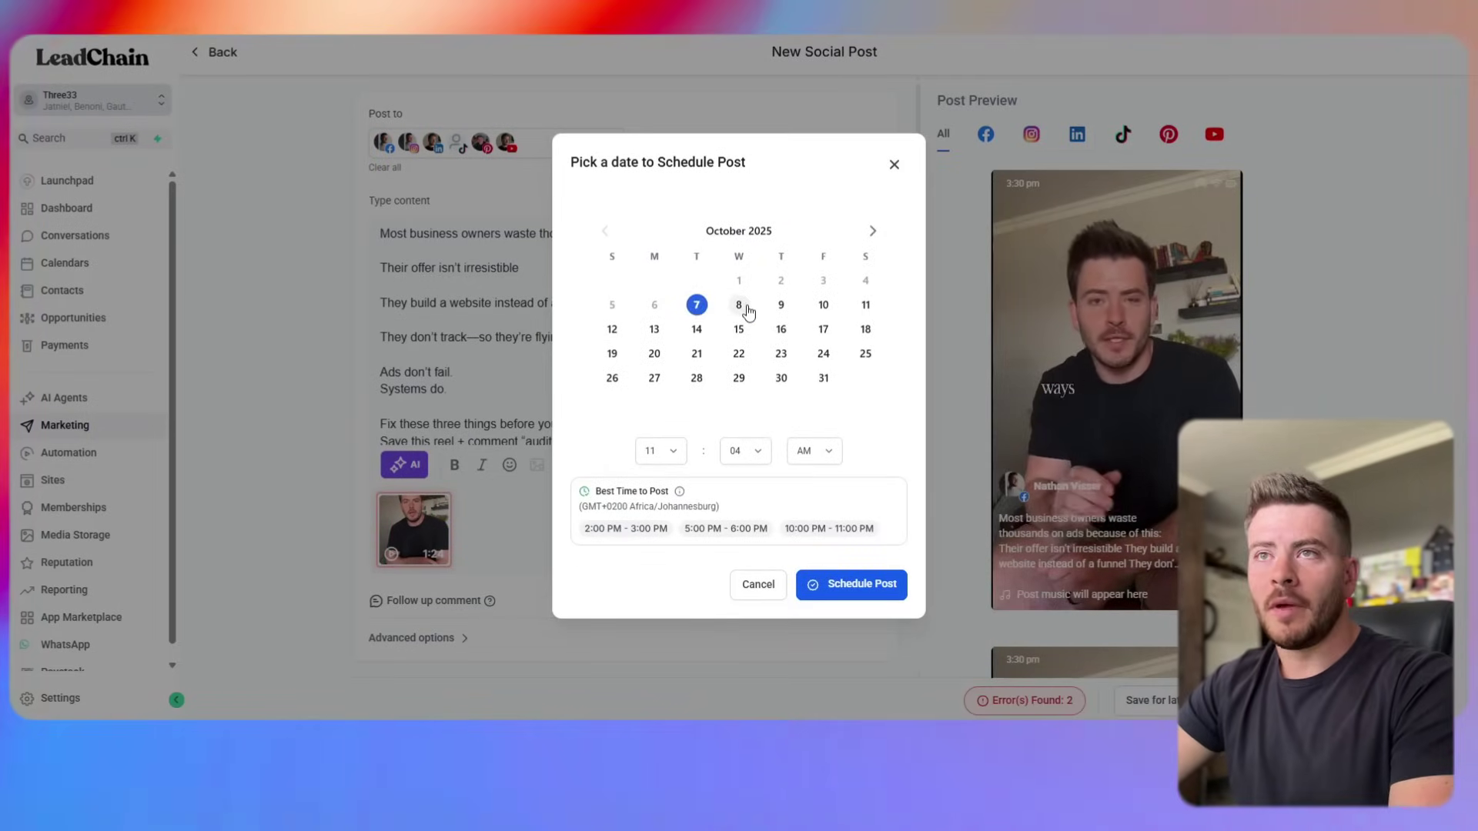
{"action": "left_click", "coordinate": [739, 305]}
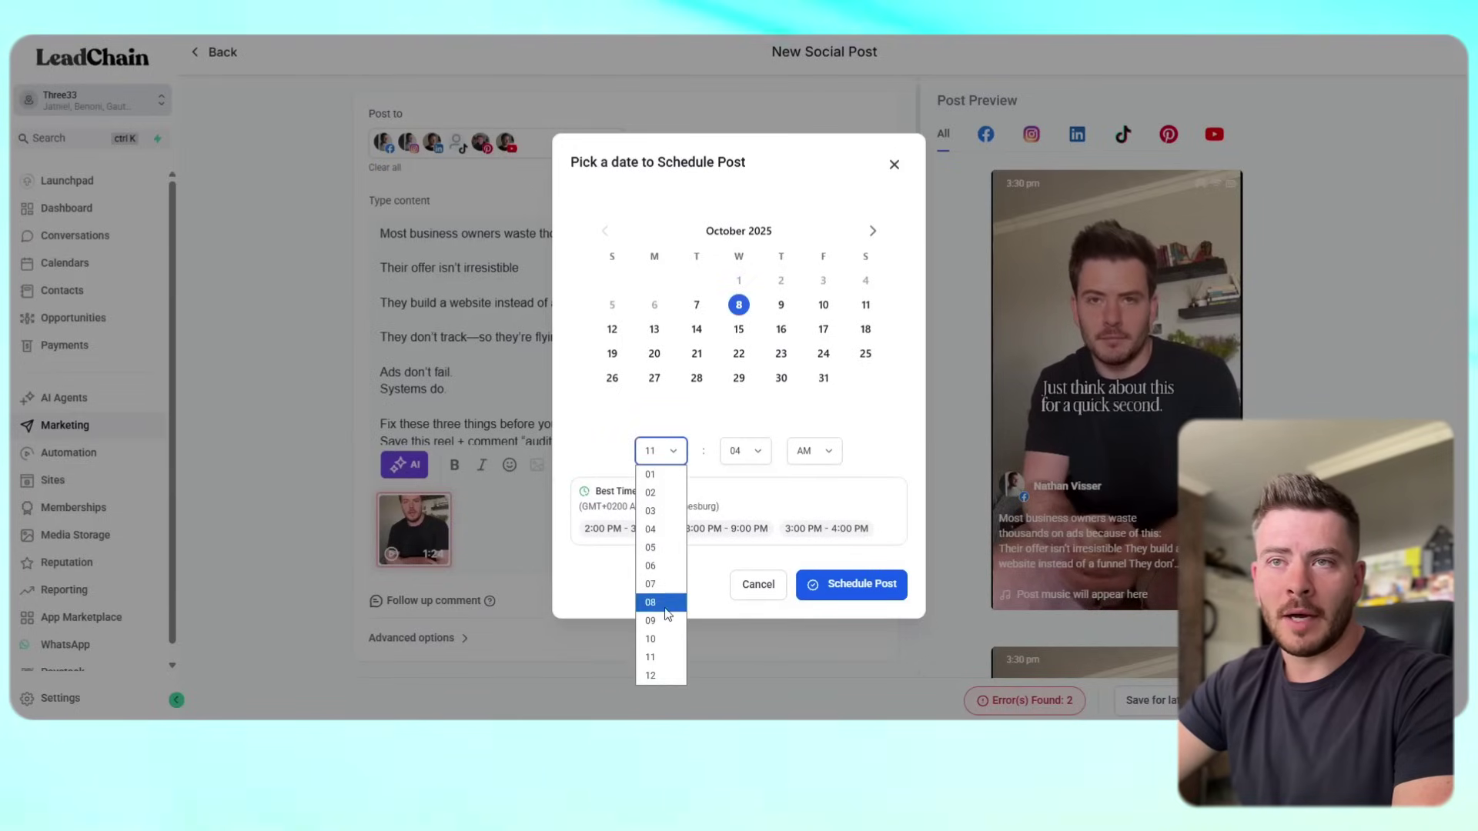
{"action": "left_click", "coordinate": [666, 638]}
{"action": "left_click", "coordinate": [745, 451]}
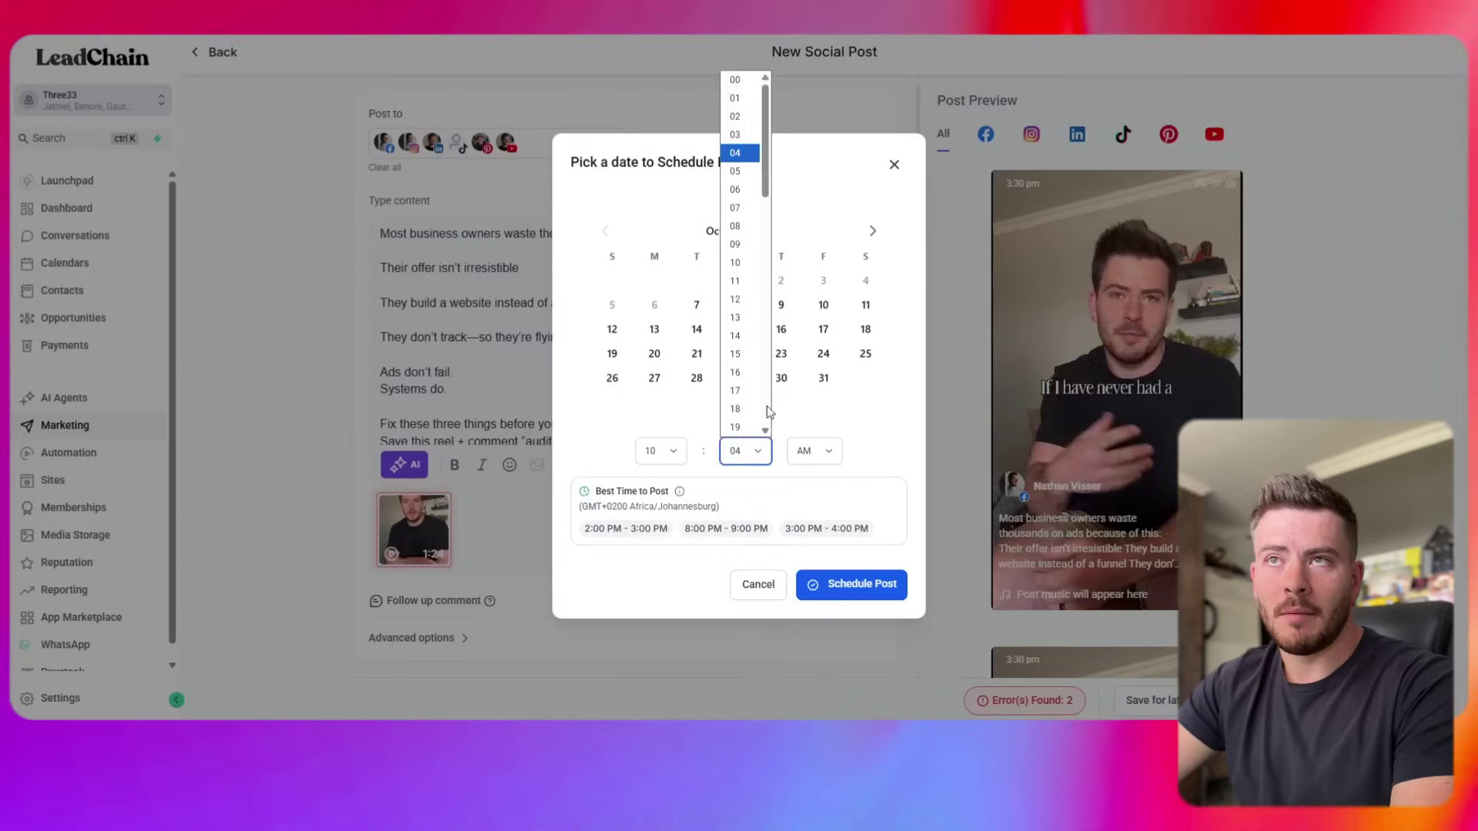
{"action": "left_click", "coordinate": [745, 80]}
{"action": "left_click", "coordinate": [814, 451]}
{"action": "left_click", "coordinate": [804, 492]}
- Note the best-time suggestions and Africa/Johannesburg timezone, then close the dialog without scheduling
{"action": "left_click_drag", "start_coordinate": [596, 496], "coordinate": [701, 498]}
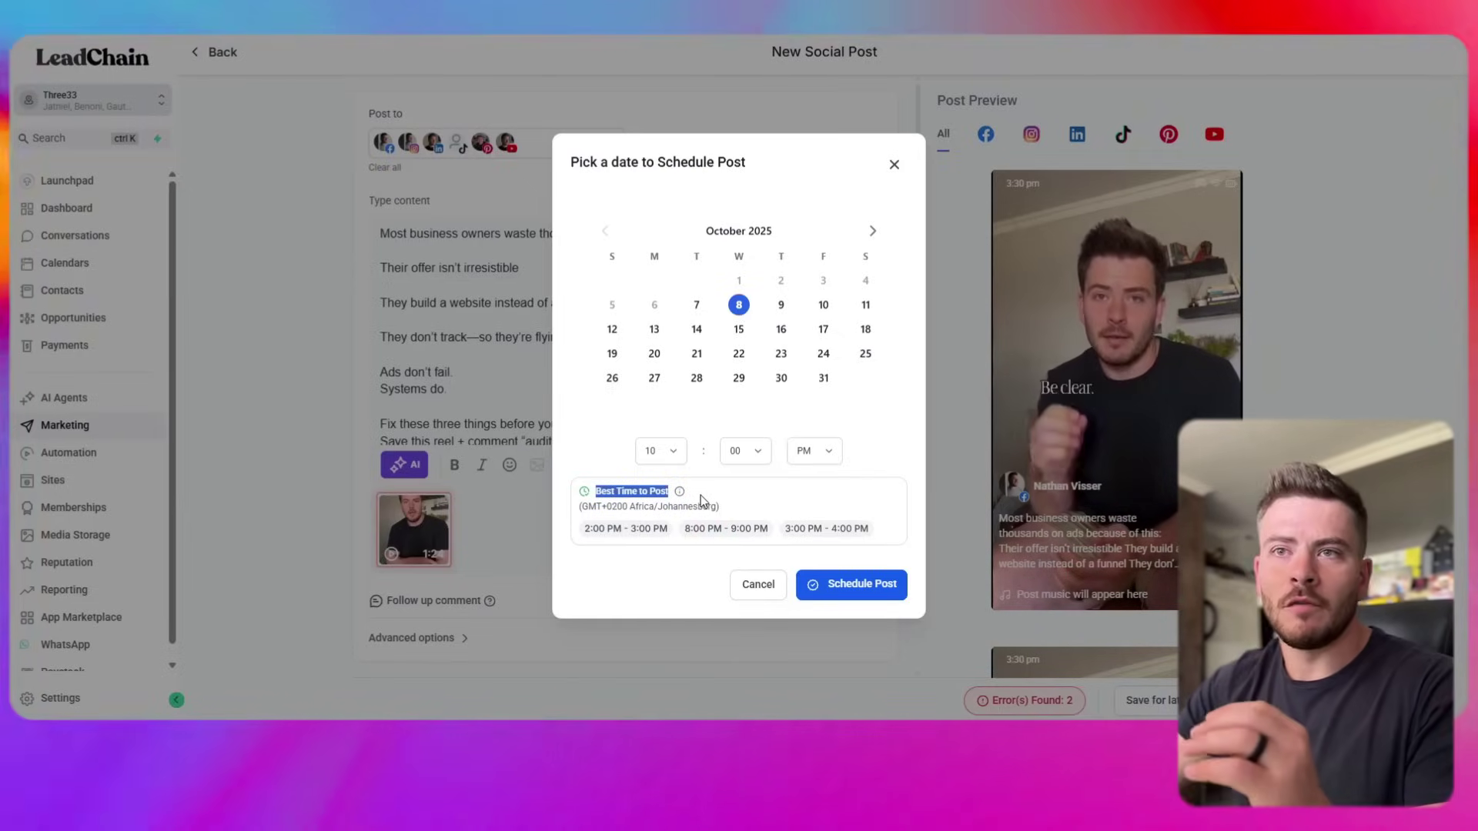
{"action": "left_click_drag", "start_coordinate": [642, 506], "coordinate": [868, 518]}
{"action": "left_click_drag", "start_coordinate": [629, 508], "coordinate": [703, 504]}
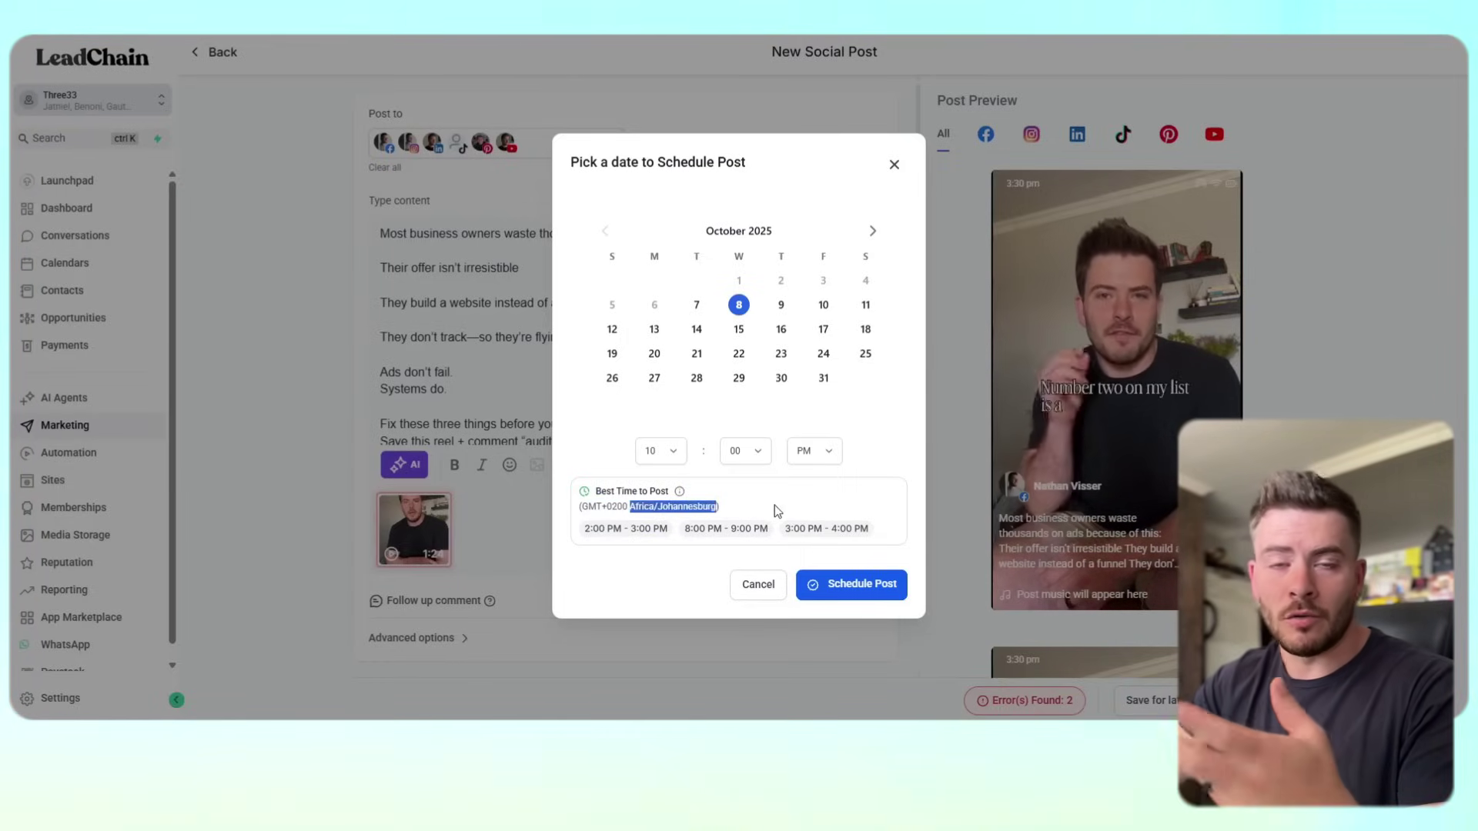
{"action": "left_click", "coordinate": [774, 505]}
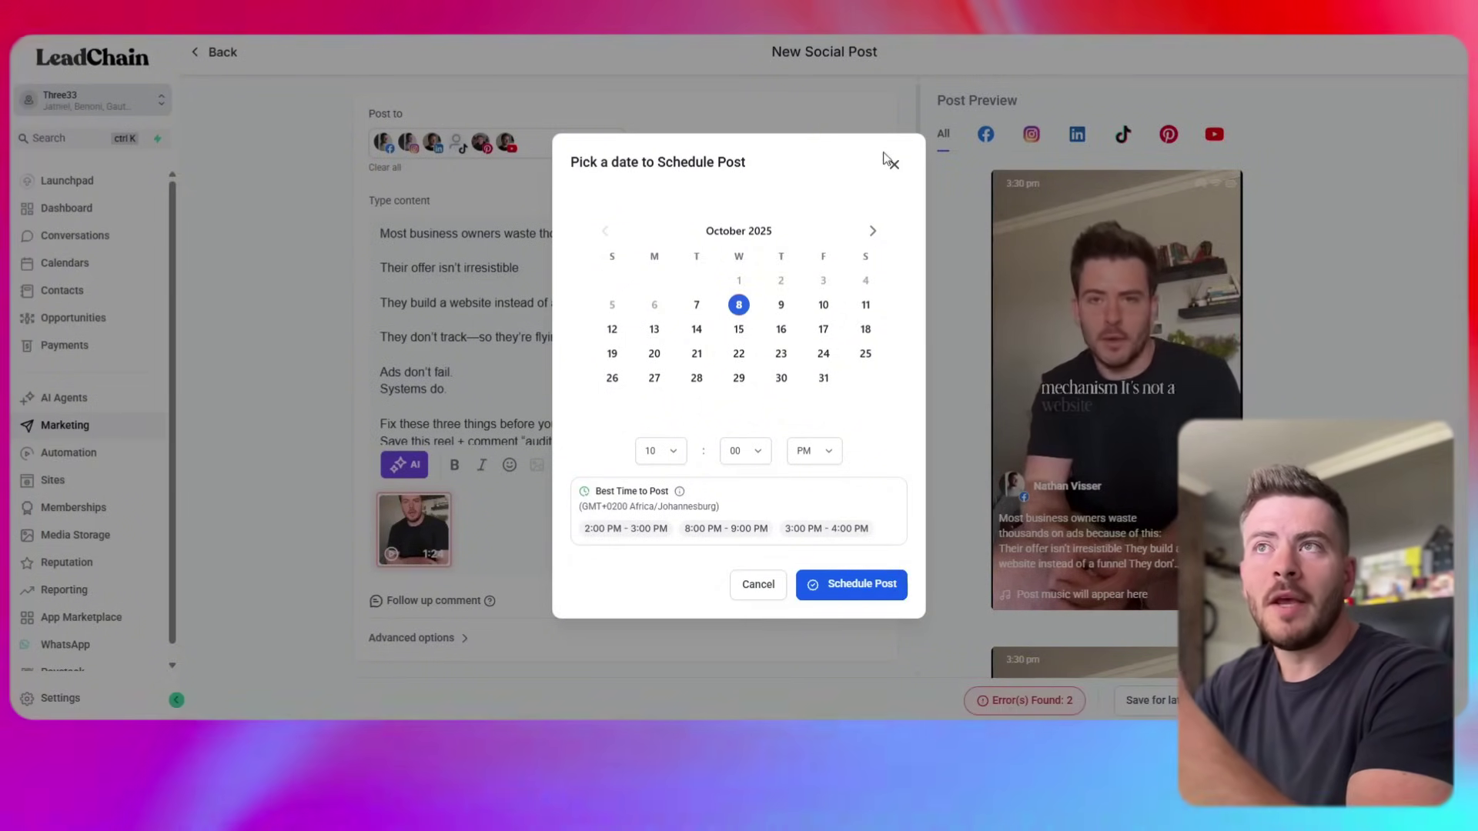
{"action": "left_click", "coordinate": [893, 163]}
- Return to the Social Planner and show all posts for Friday, October 3
{"action": "left_click", "coordinate": [212, 51]}
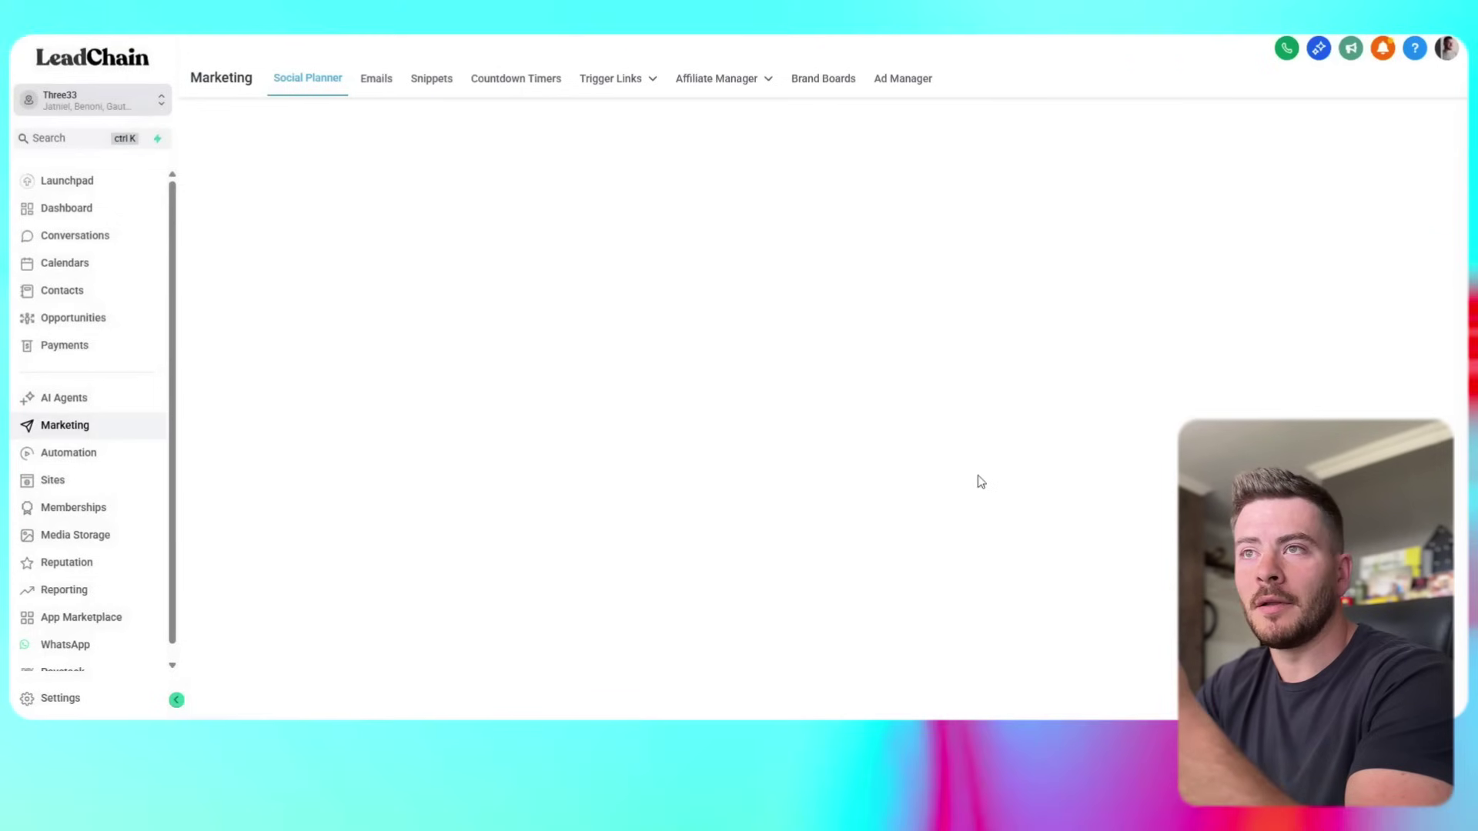
{"action": "left_click", "coordinate": [1132, 389]}
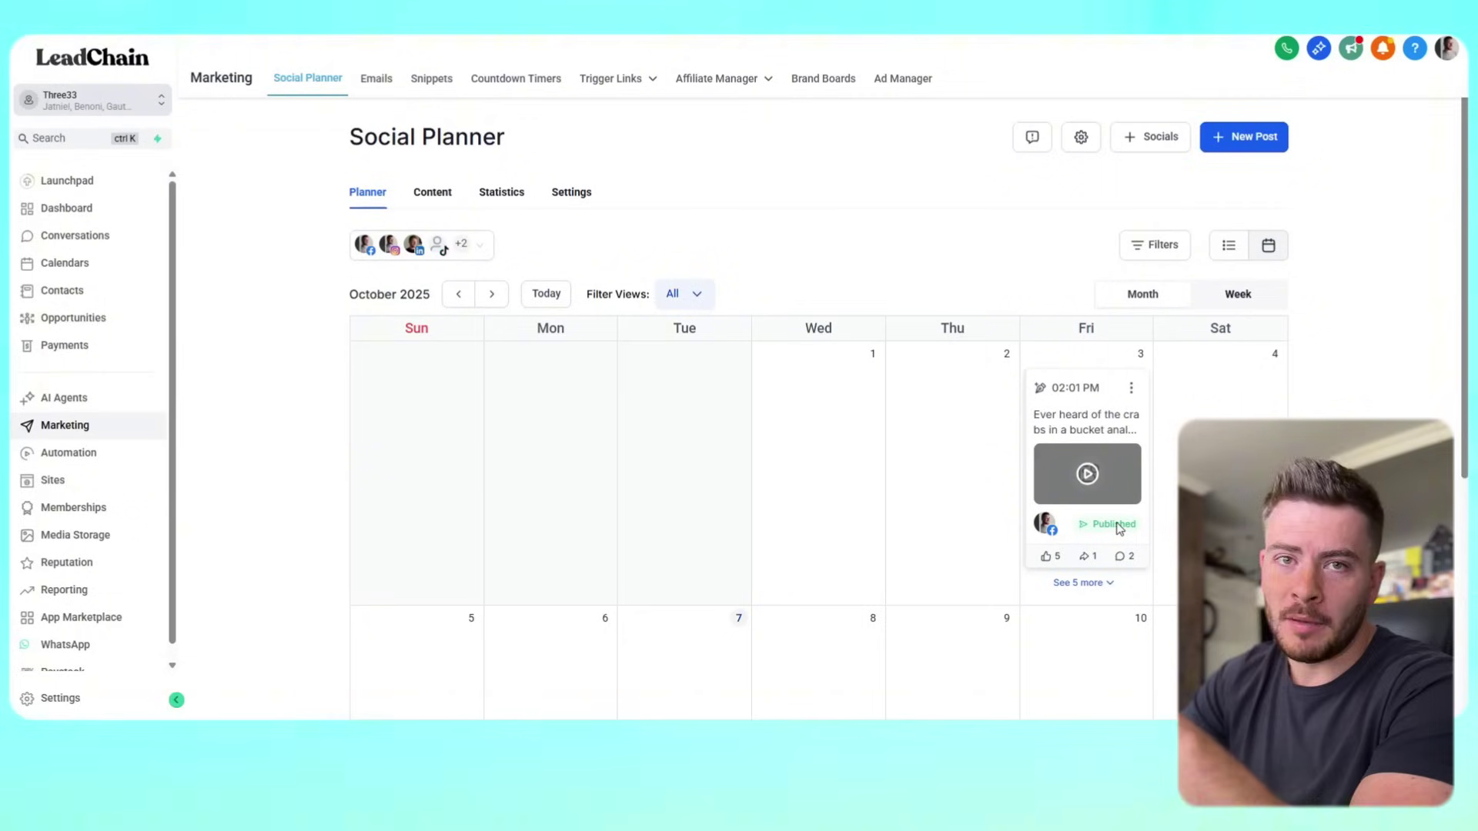
{"action": "left_click", "coordinate": [1082, 582]}
{"action": "left_click_drag", "start_coordinate": [1158, 385], "coordinate": [1149, 579]}
{"action": "scroll", "coordinate": [1126, 499], "scroll_direction": "up", "scroll_amount": 2}
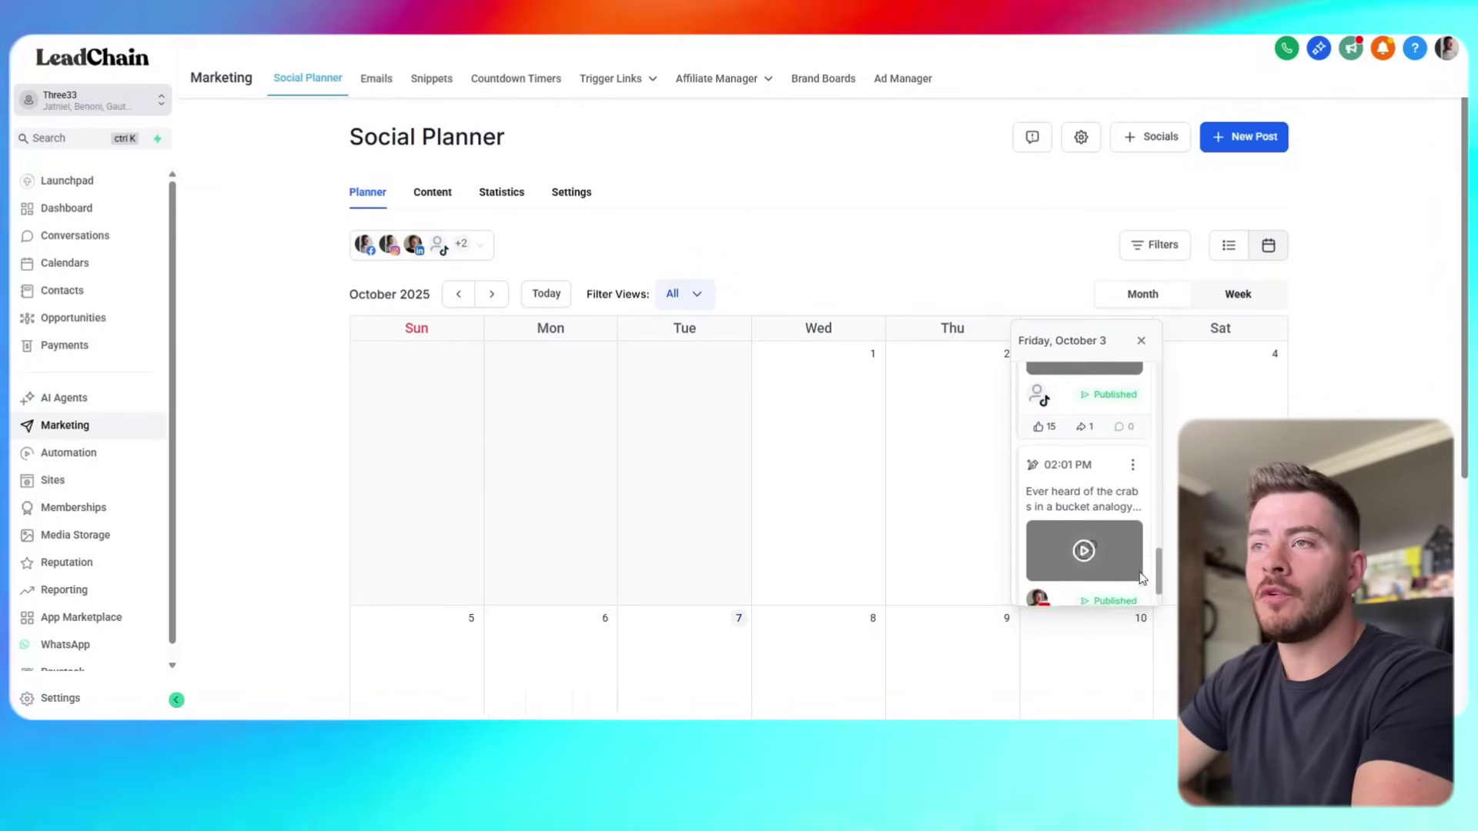
- Preview one of October 3's published posts, then close the preview and the day's post list
{"action": "left_click", "coordinate": [1132, 484]}
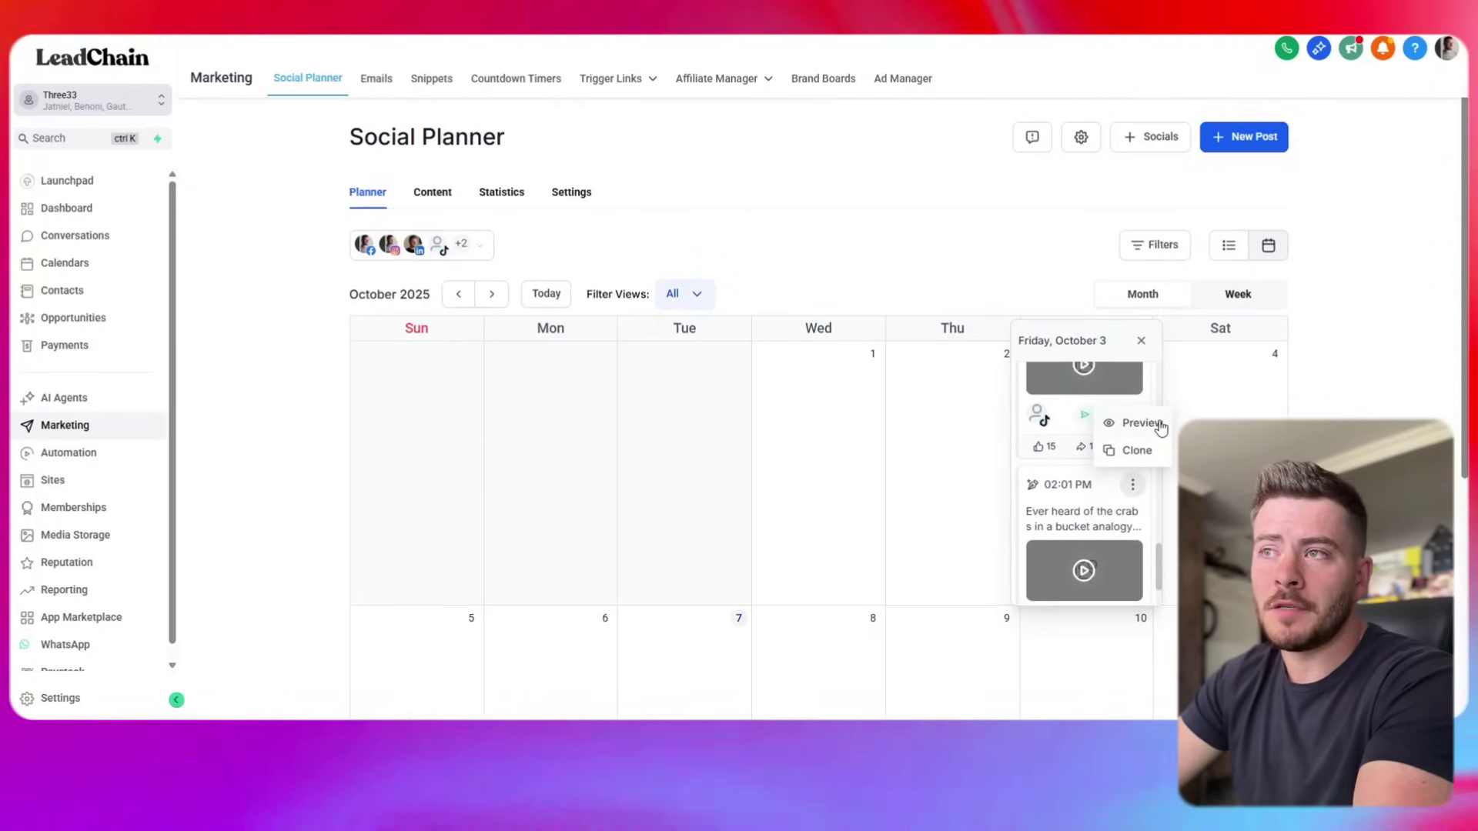
{"action": "left_click", "coordinate": [1159, 426]}
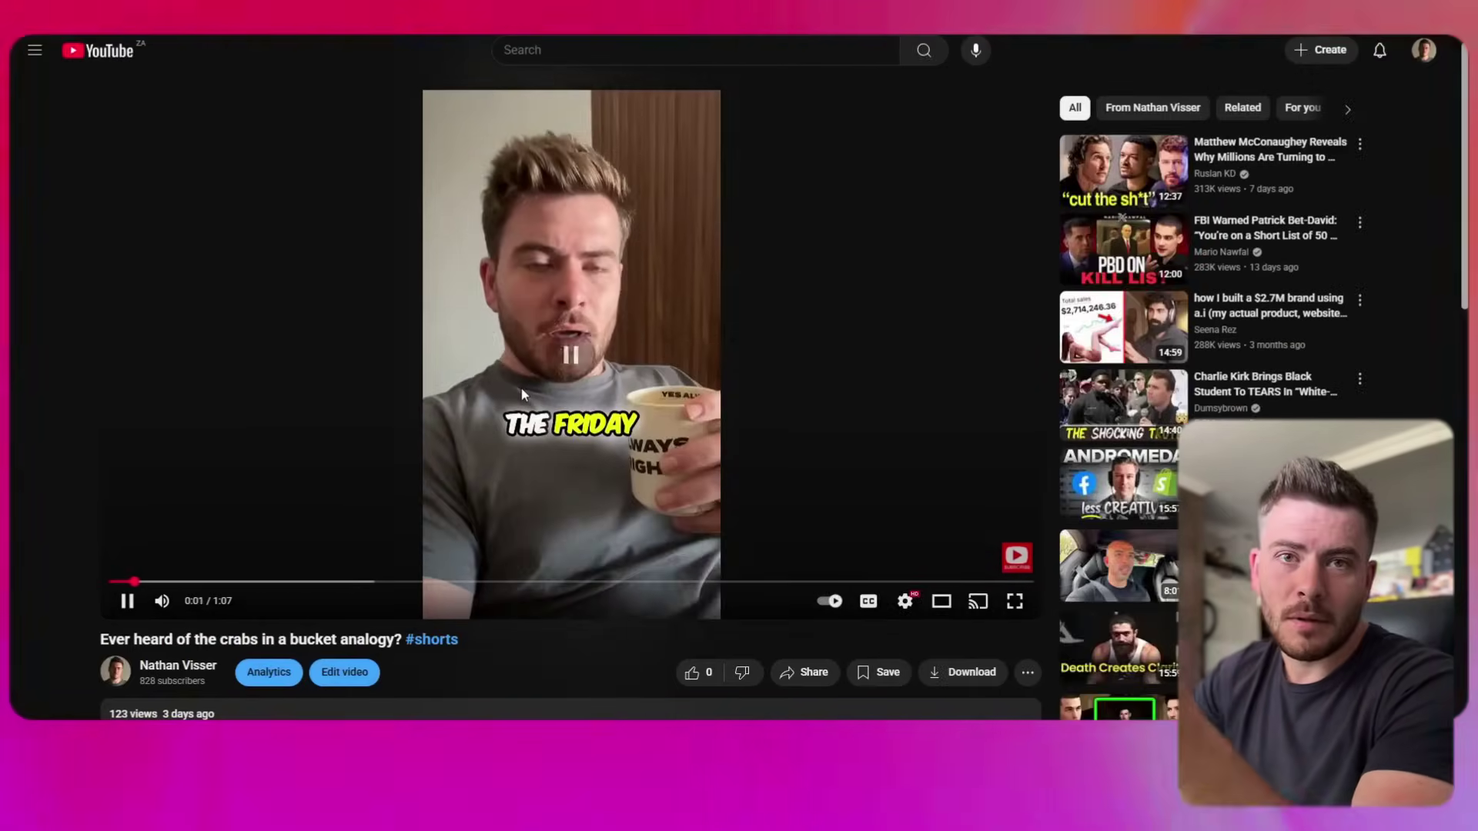
{"action": "left_click", "coordinate": [120, 588]}
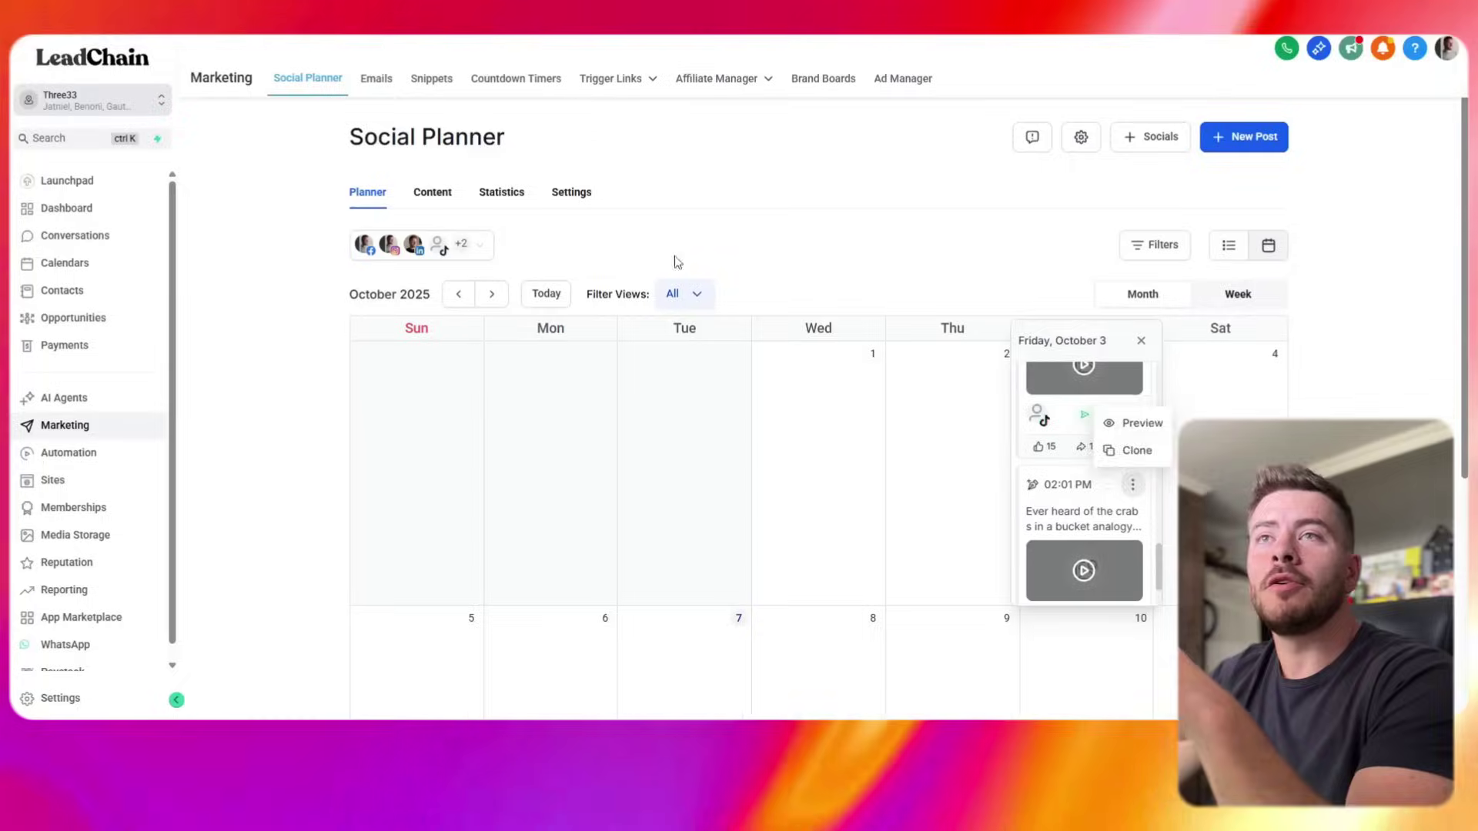
{"action": "left_click", "coordinate": [678, 261]}
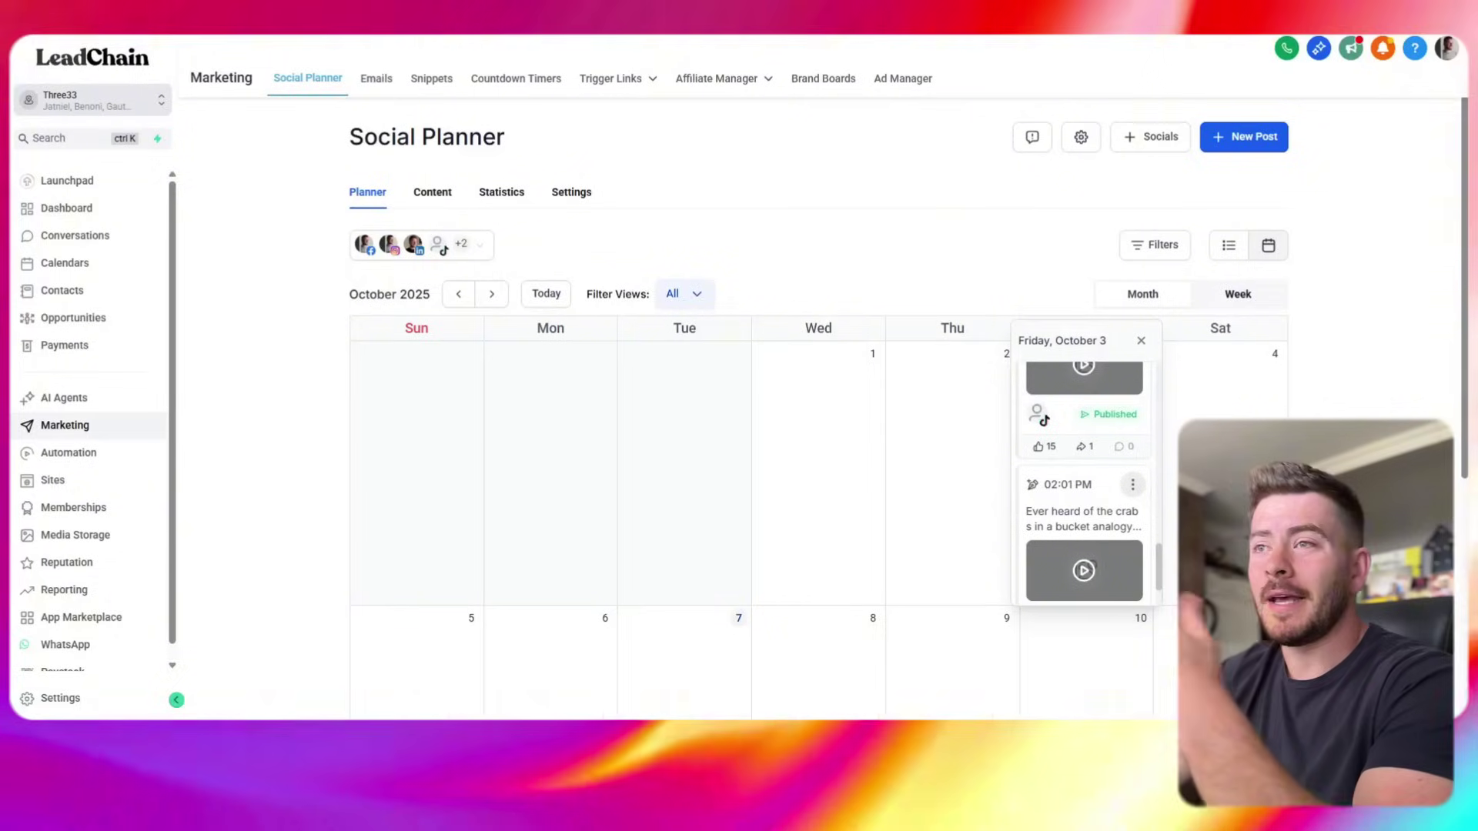
{"action": "left_click", "coordinate": [1141, 340]}
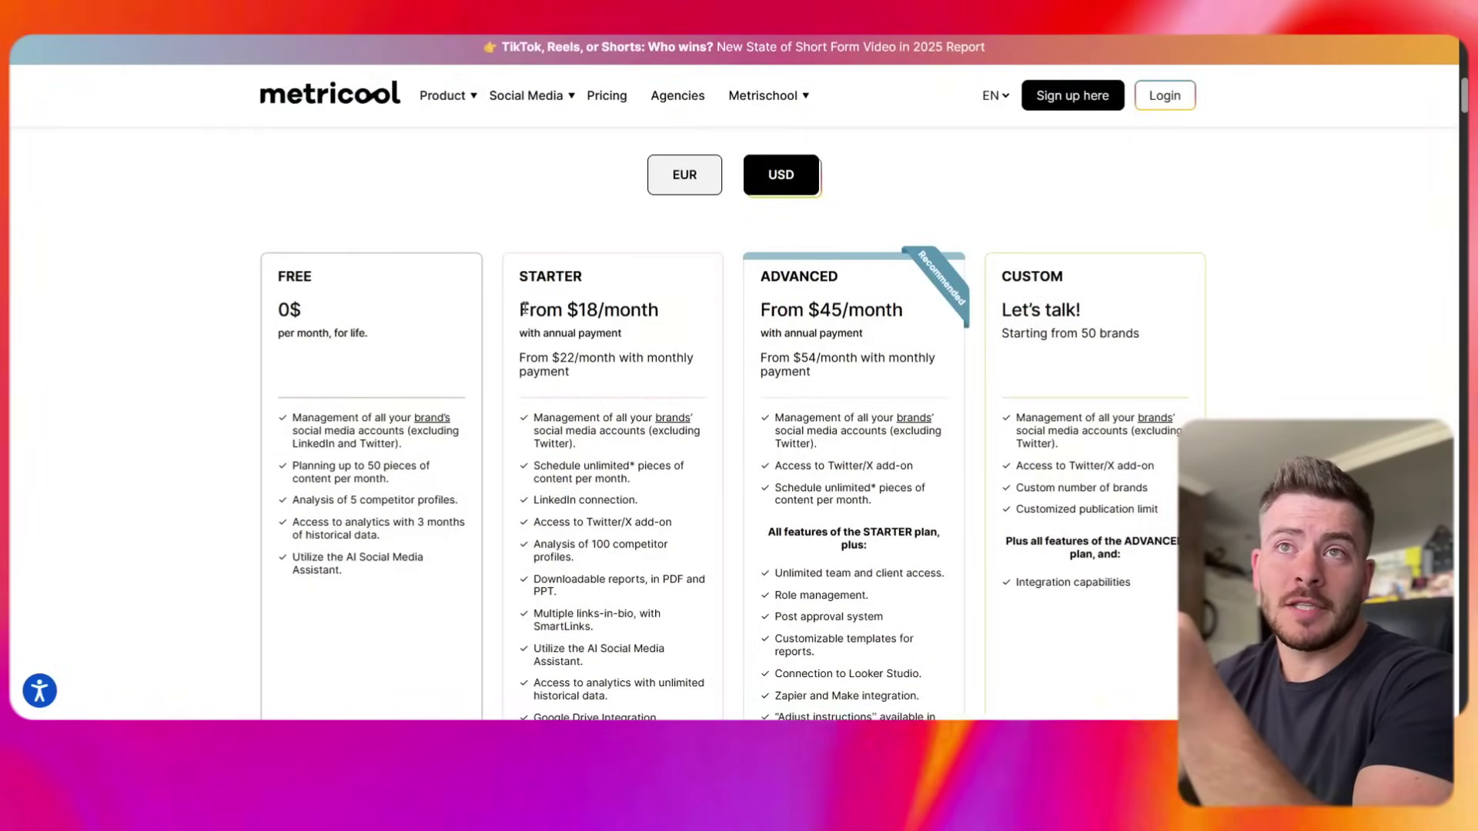
{"action": "left_click_drag", "start_coordinate": [659, 310], "coordinate": [518, 309]}
{"action": "left_click_drag", "start_coordinate": [805, 310], "coordinate": [998, 323]}
{"action": "left_click", "coordinate": [1002, 308]}
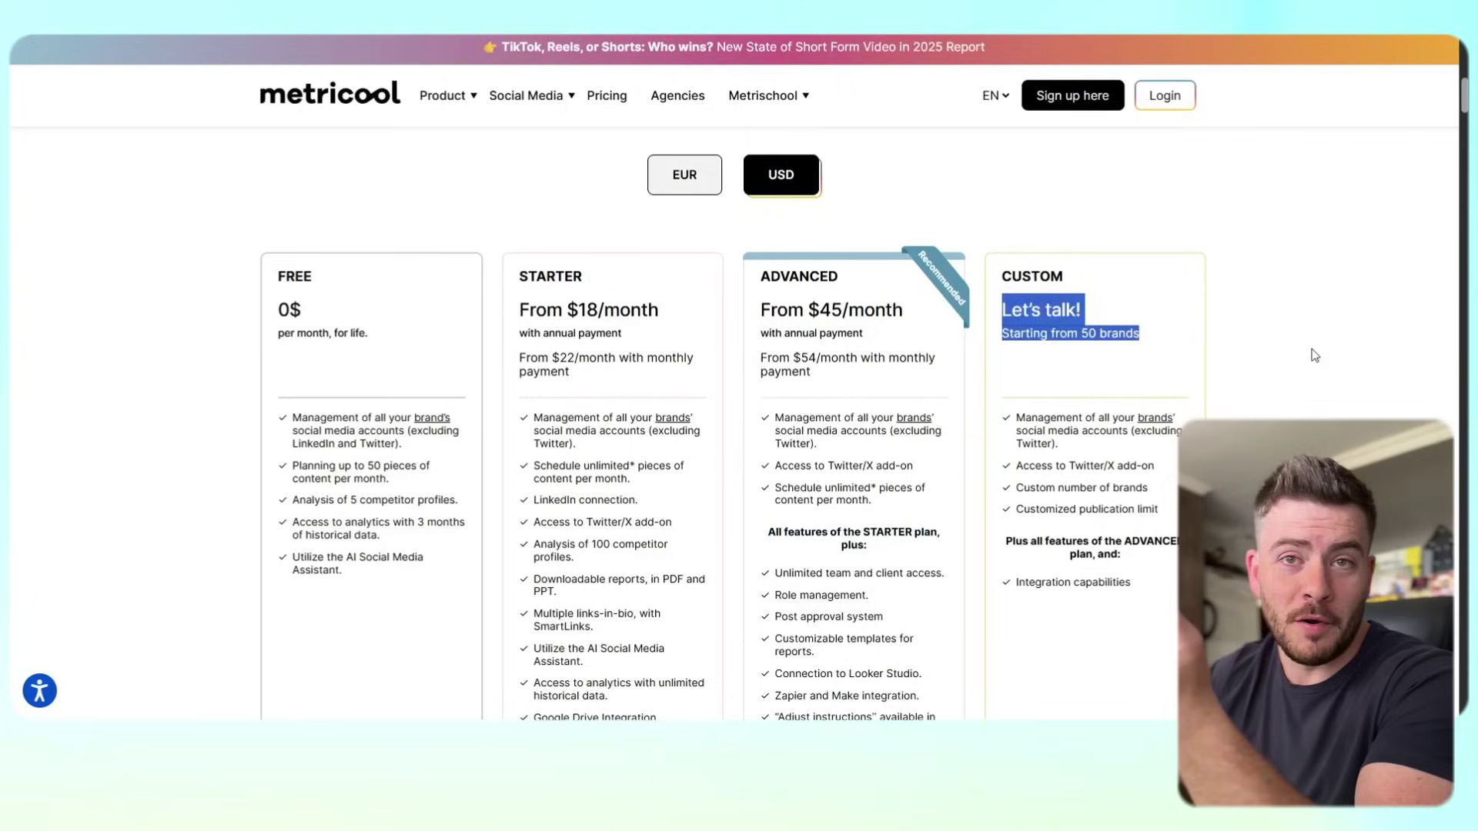
{"action": "double_click", "coordinate": [1065, 310]}
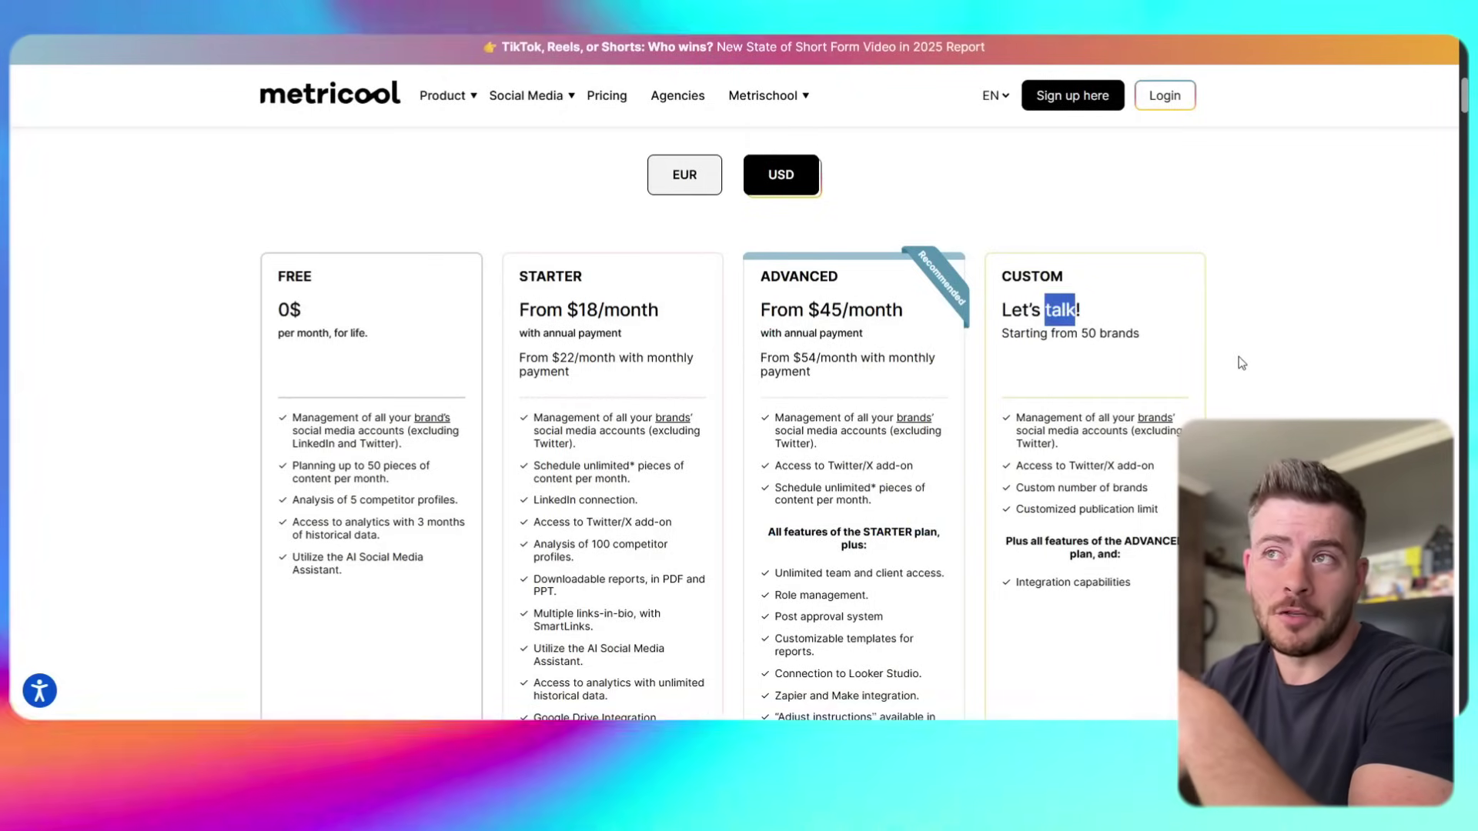
{"action": "left_click", "coordinate": [1238, 363]}
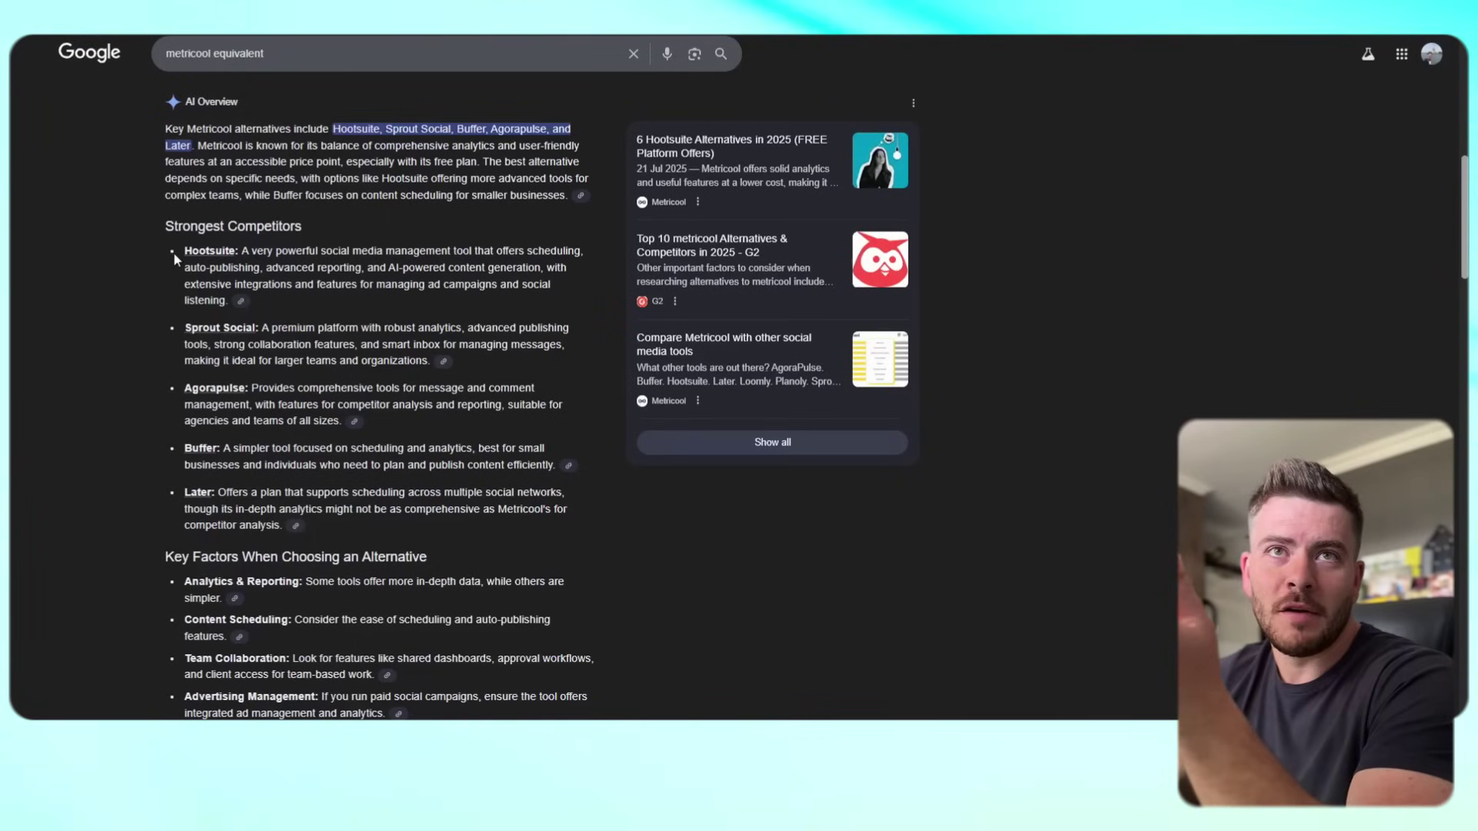
{"action": "left_click_drag", "start_coordinate": [202, 258], "coordinate": [502, 528]}
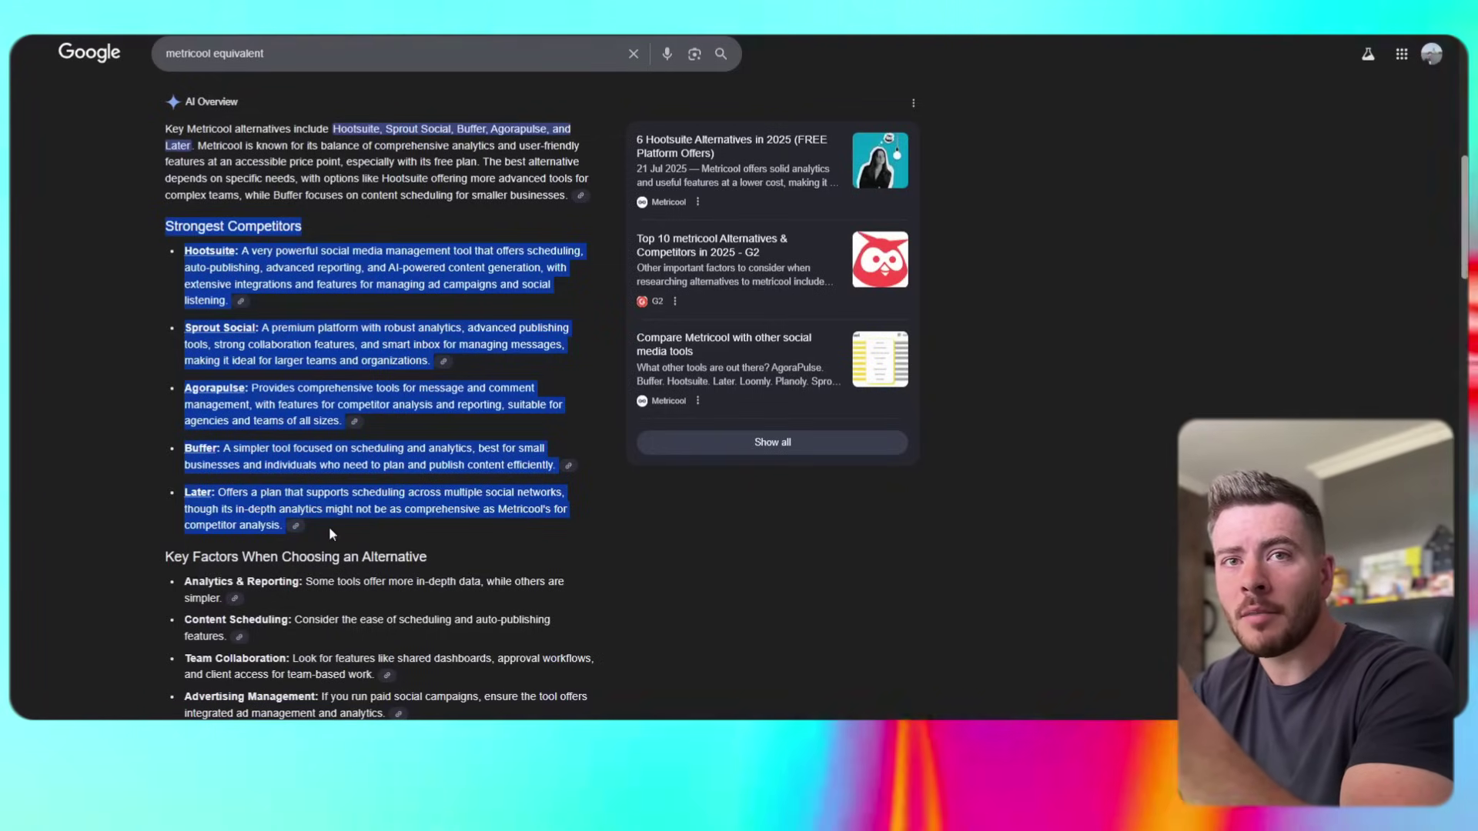
{"action": "left_click_drag", "start_coordinate": [329, 526], "coordinate": [131, 483]}
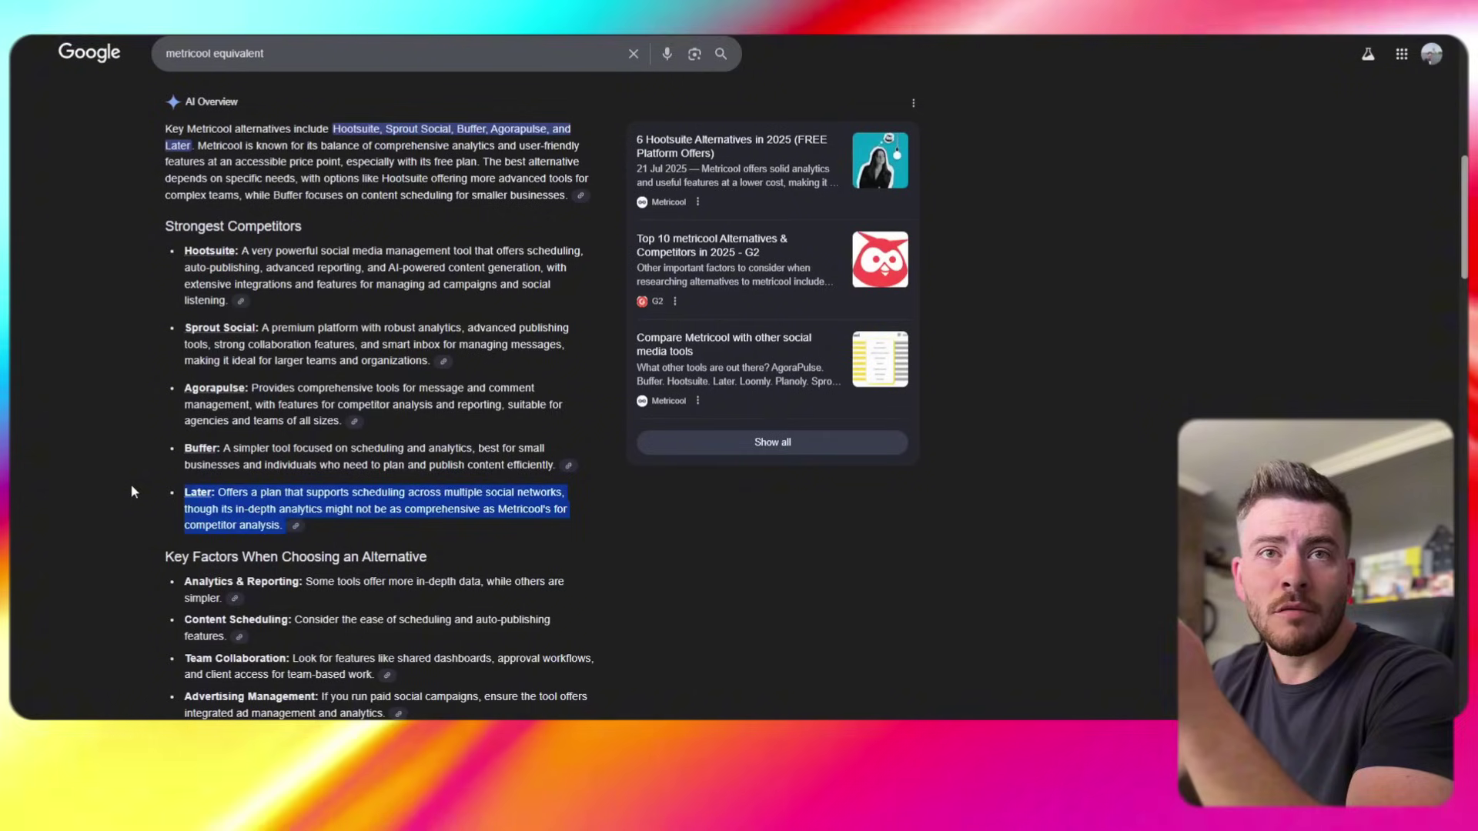
{"action": "left_click_drag", "start_coordinate": [555, 465], "coordinate": [168, 245]}
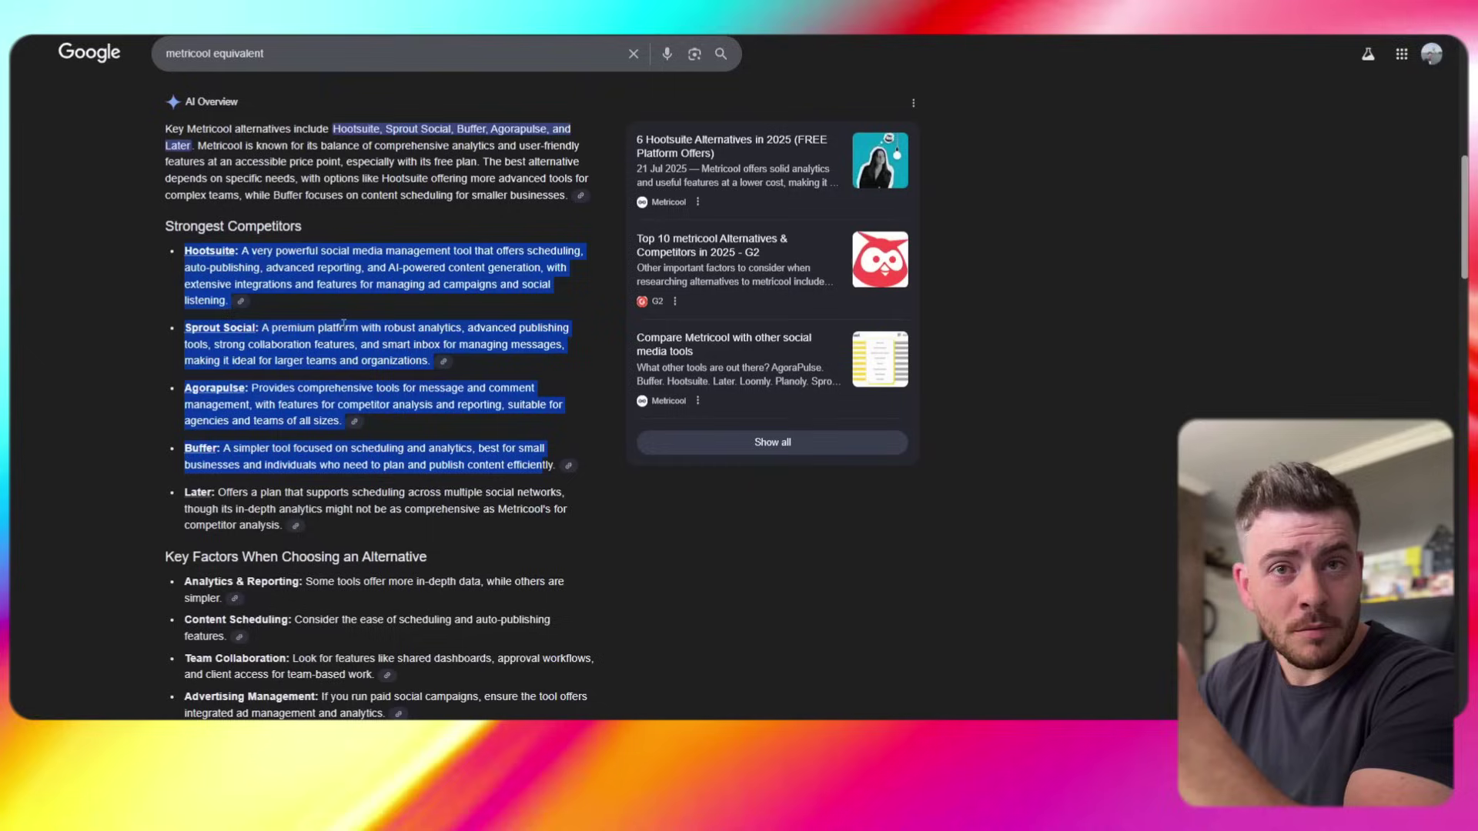
{"action": "left_click", "coordinate": [274, 269]}
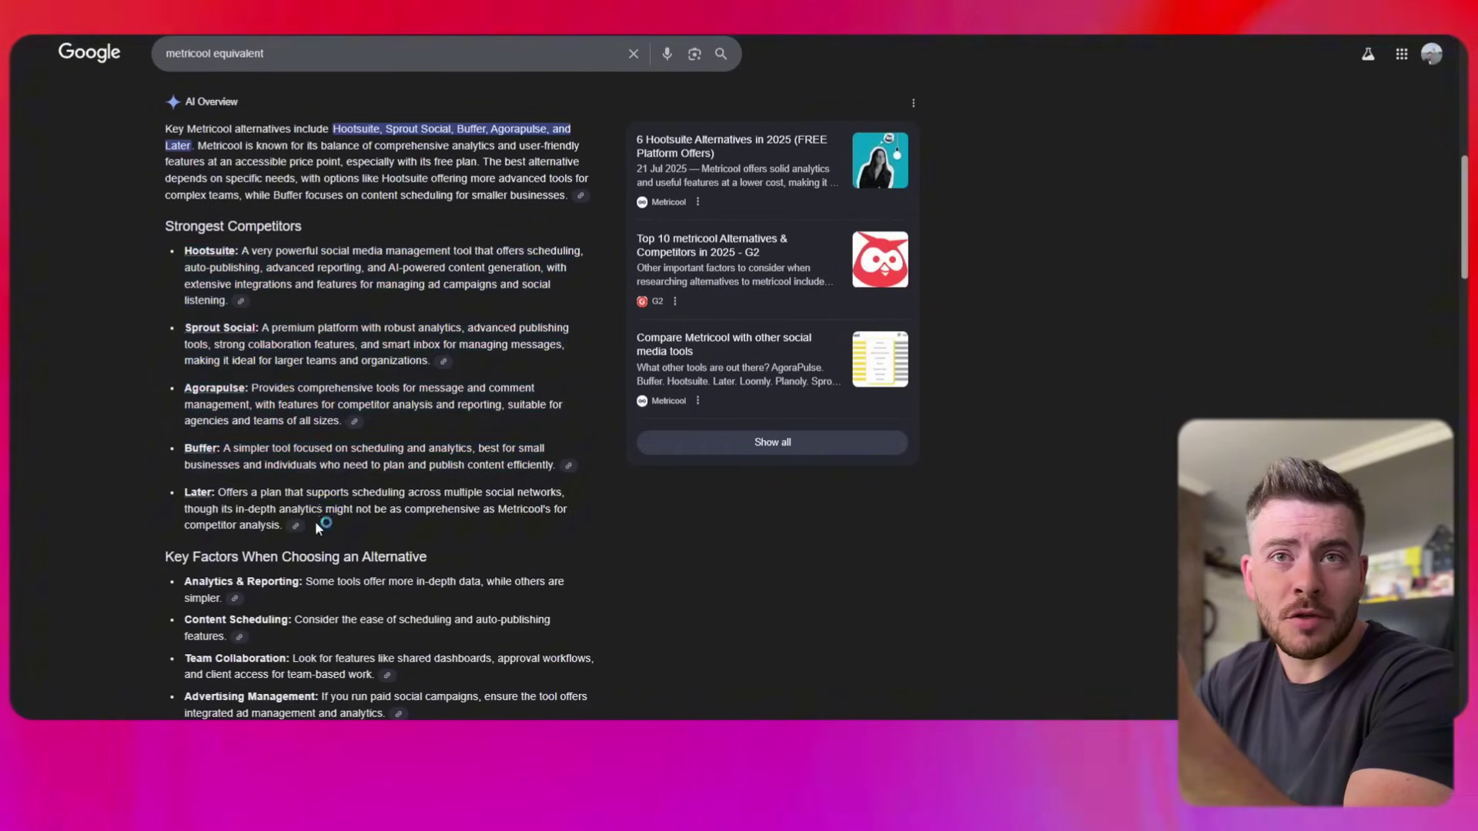
{"action": "left_click_drag", "start_coordinate": [304, 526], "coordinate": [126, 258]}
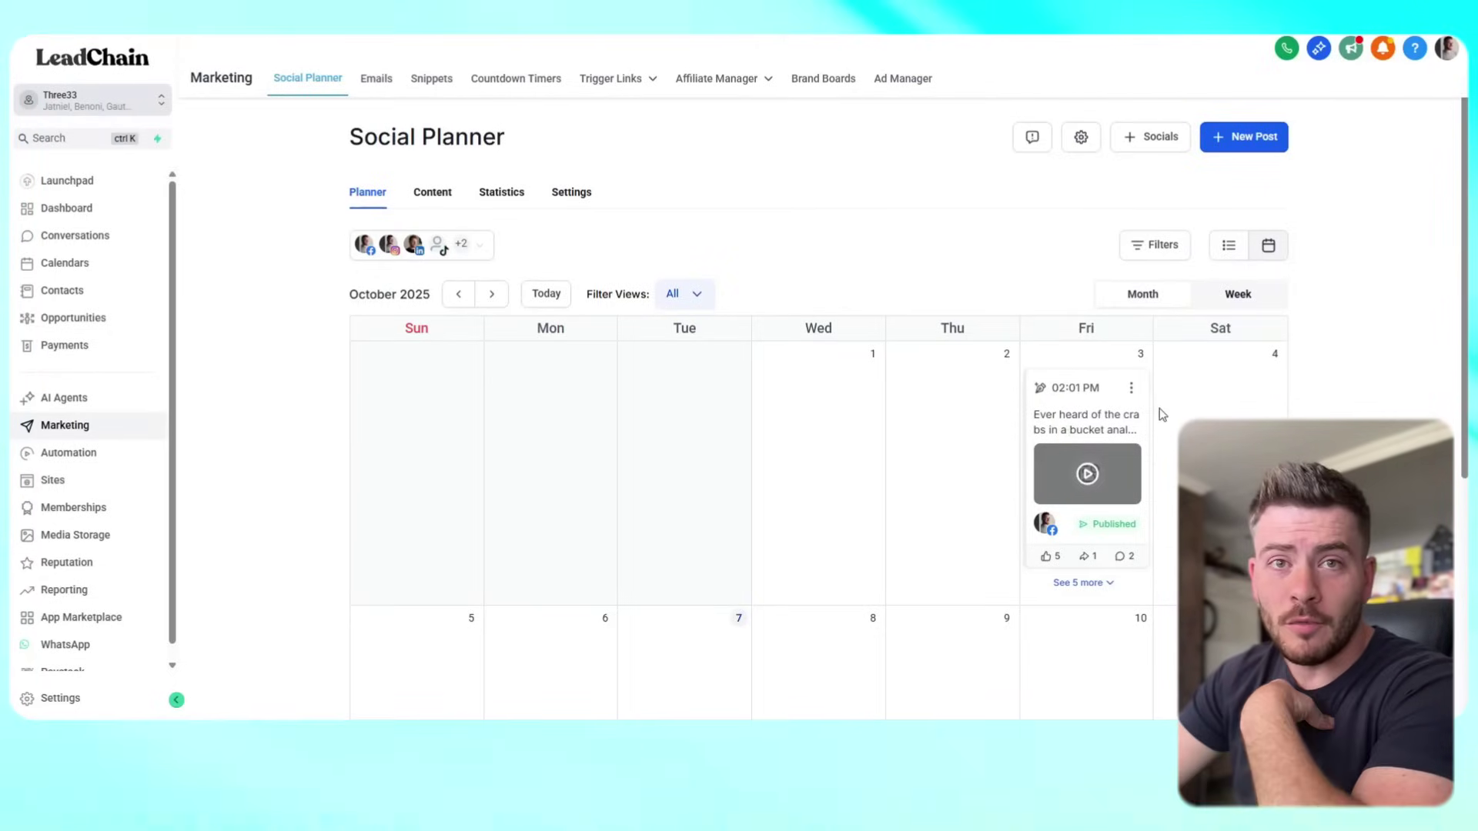
{"action": "scroll", "coordinate": [1165, 423], "scroll_direction": "down", "scroll_amount": 2}
{"action": "scroll", "coordinate": [1165, 423], "scroll_direction": "up", "scroll_amount": 2}
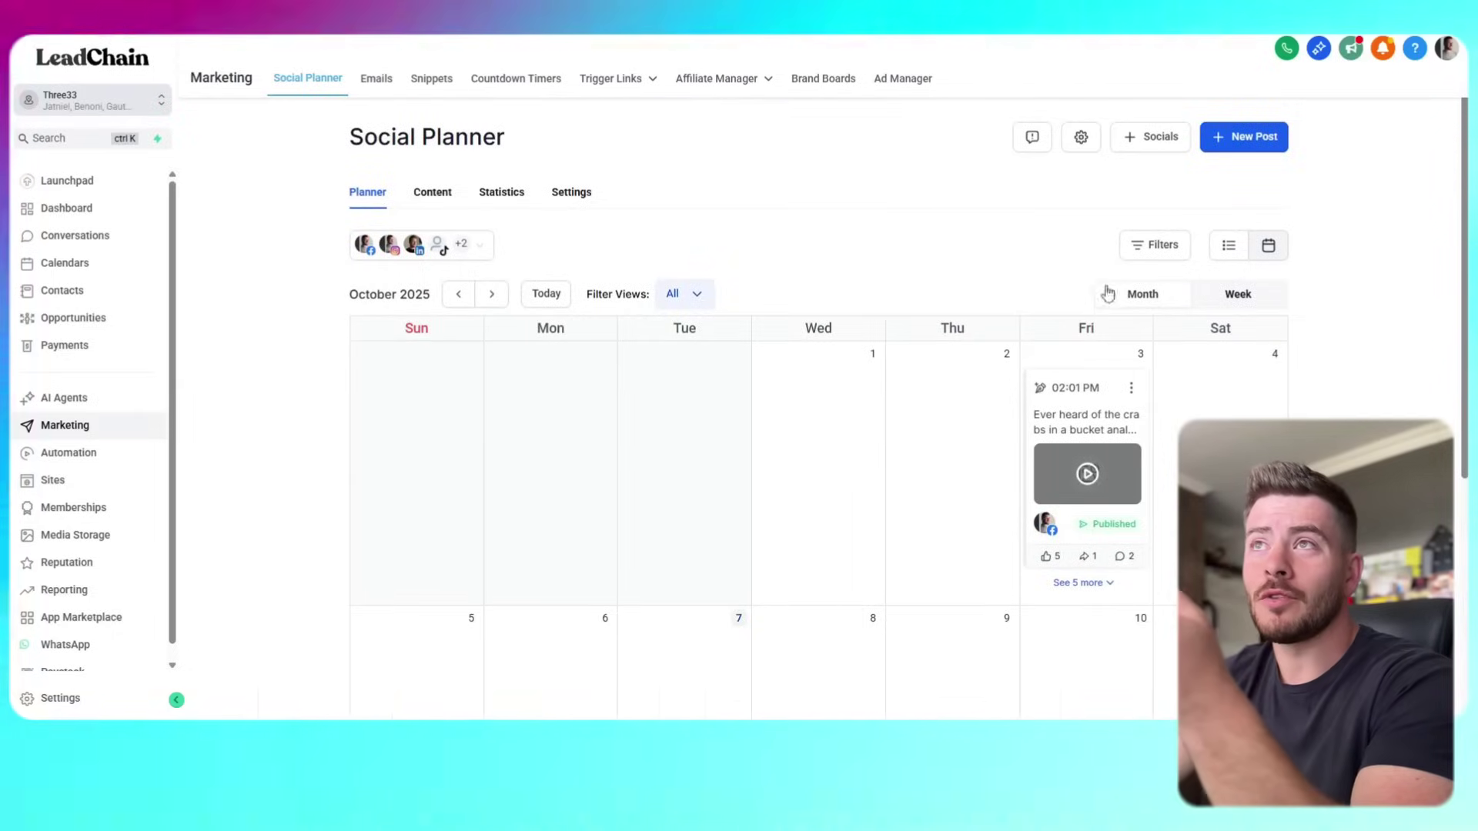